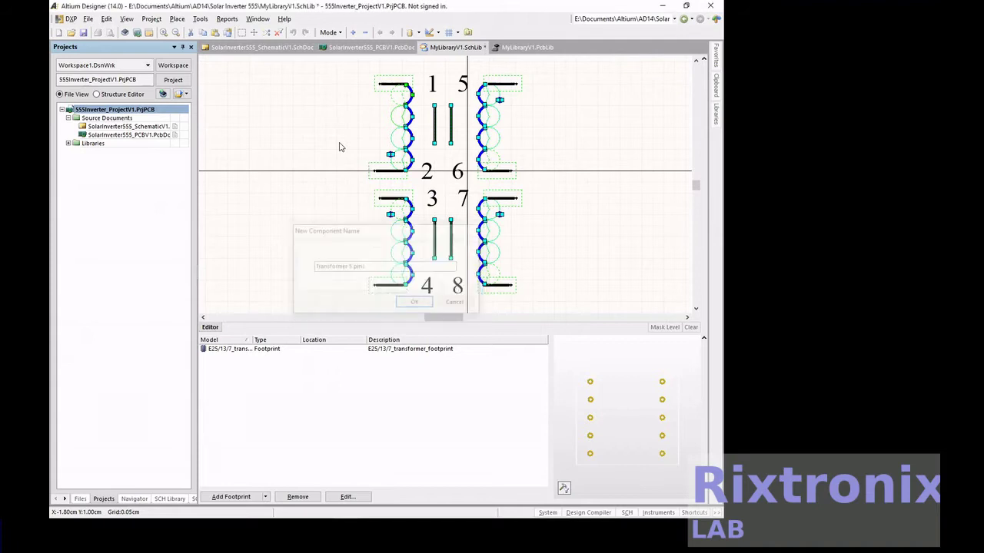
Paste the copied eight-pin transformer symbol into the new component and delete its pins 7, 6 and 2
key(ctrl+v)
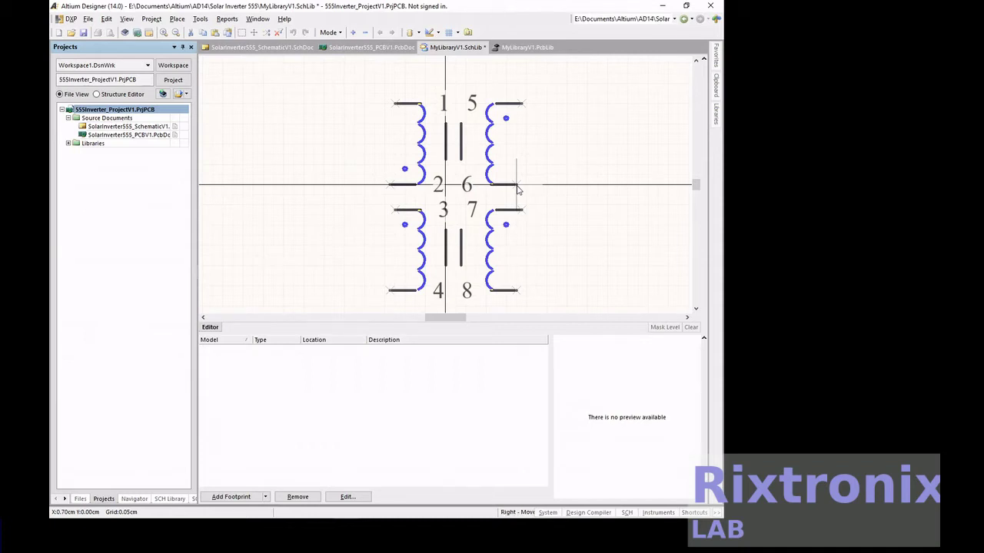
click(518, 189)
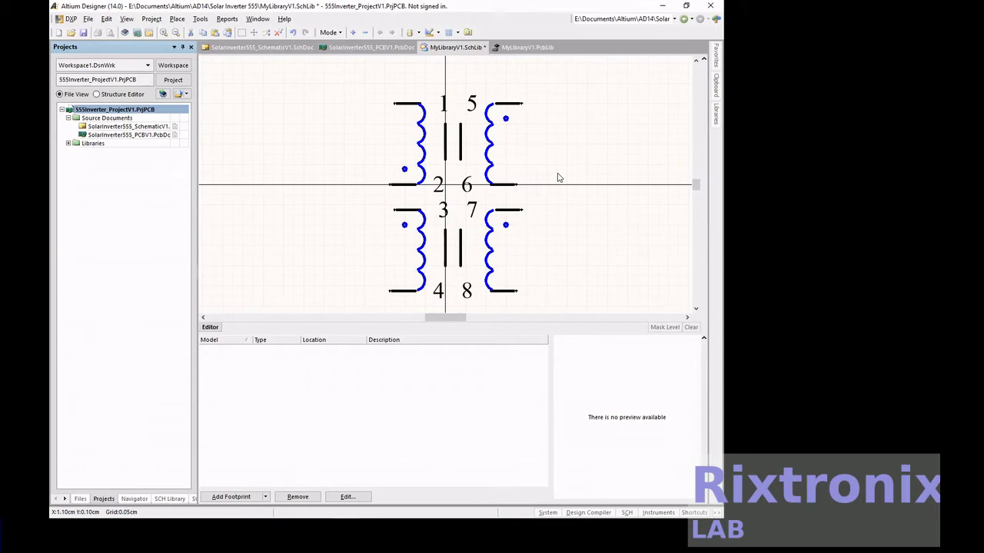
click(509, 209)
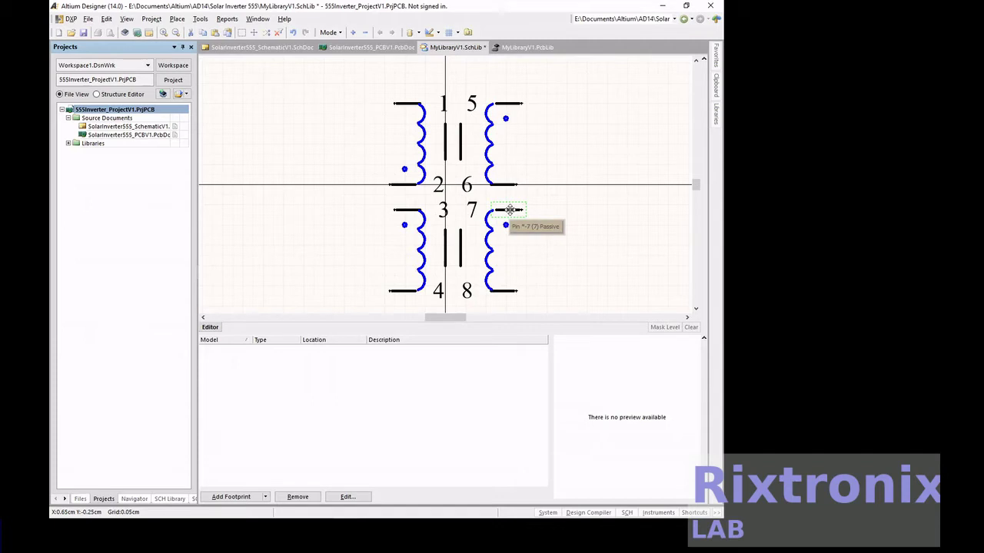
drag(509, 209, 512, 185)
key(Delete)
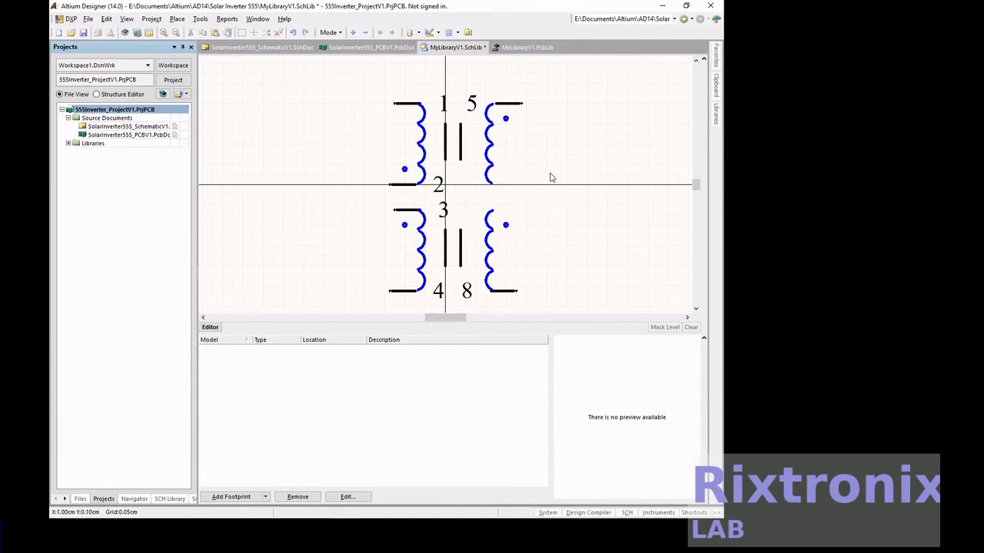
click(410, 183)
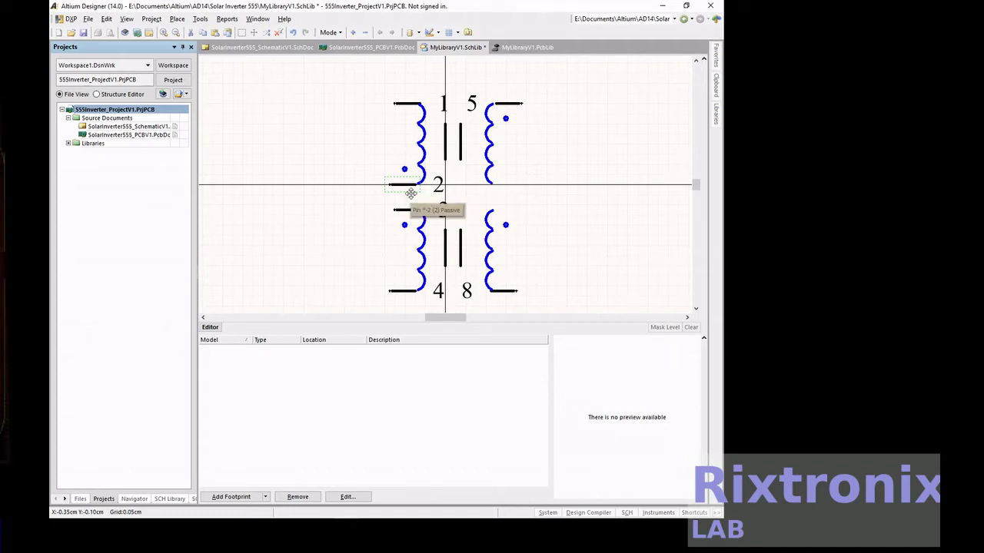
key(Delete)
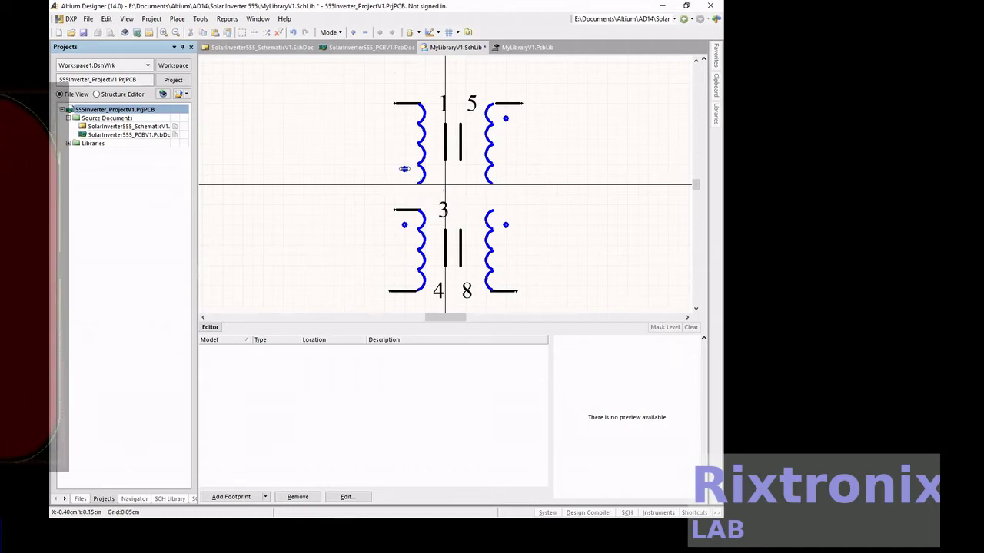
Delete the four polarity dots beside the transformer windings
click(403, 168)
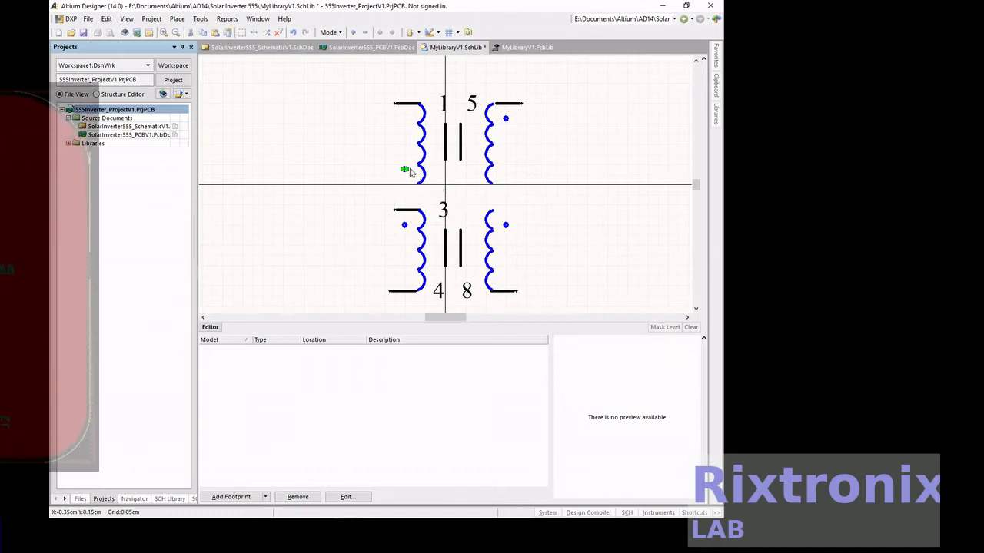
key(Delete)
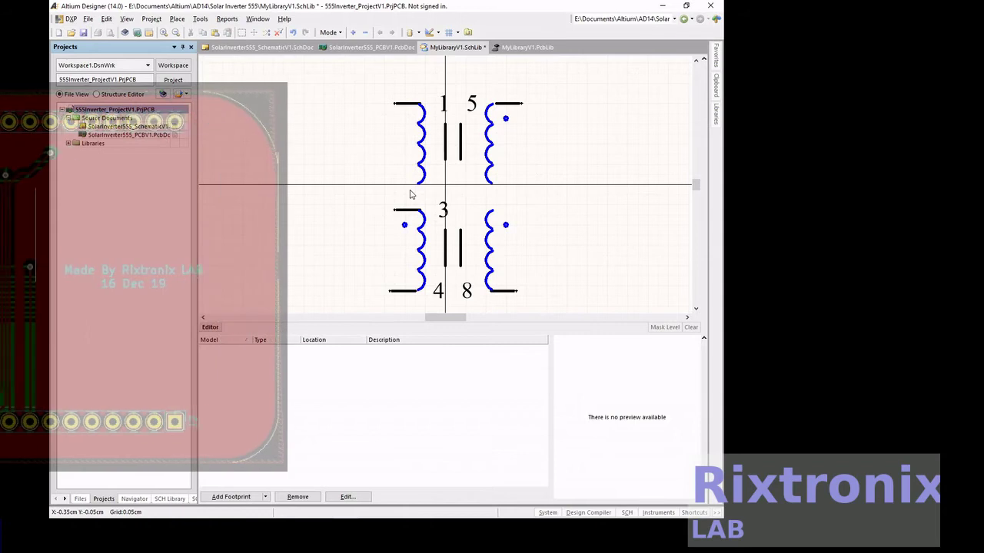
click(404, 225)
key(Delete)
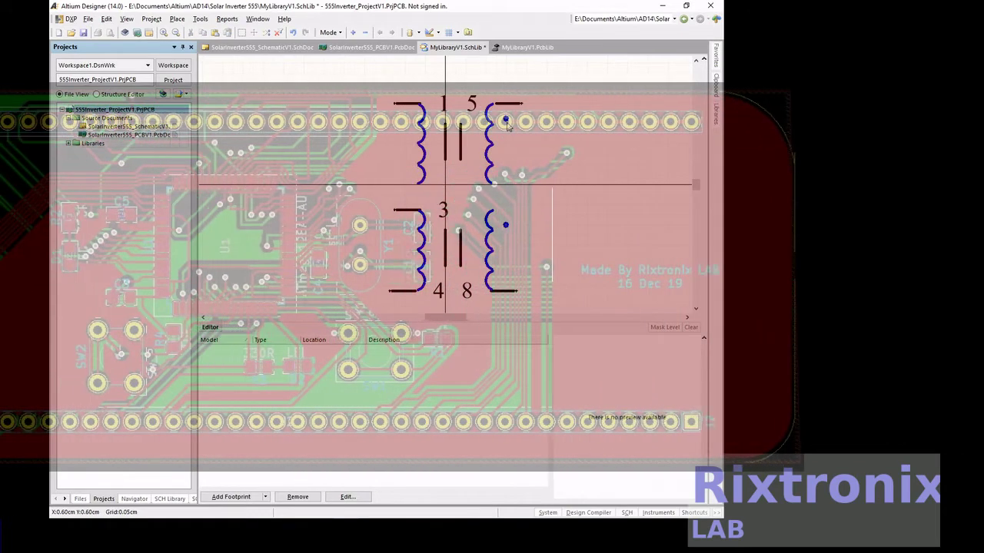
click(517, 133)
key(Delete)
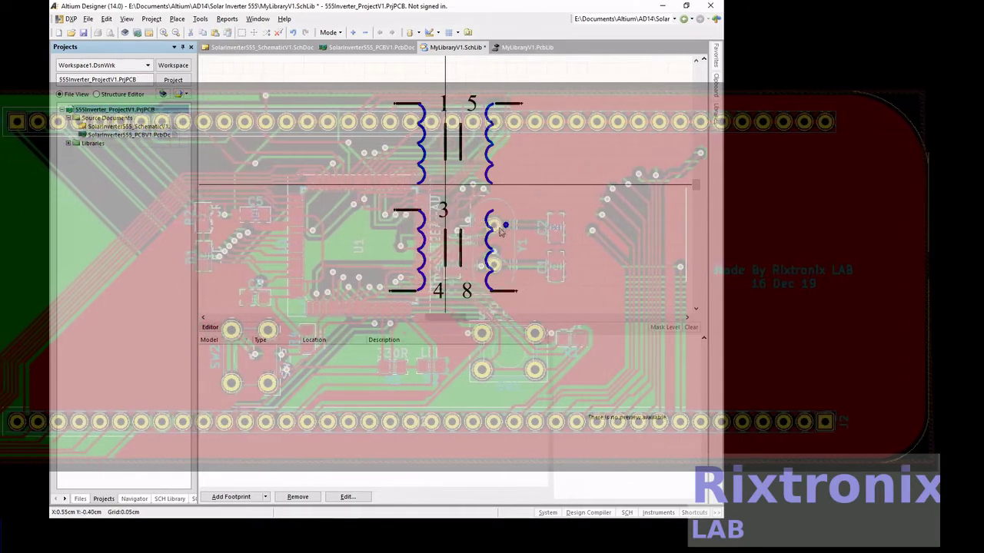
click(505, 224)
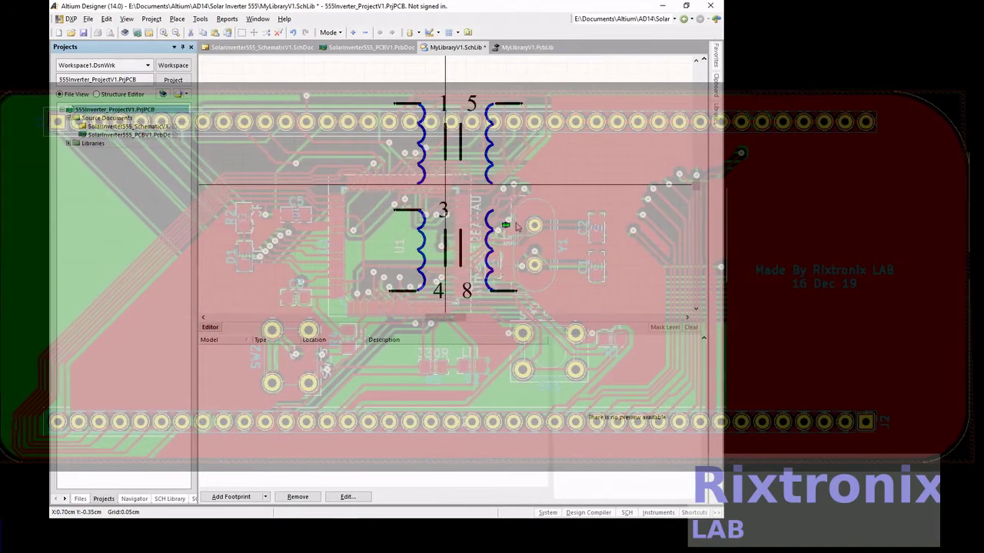
key(Delete)
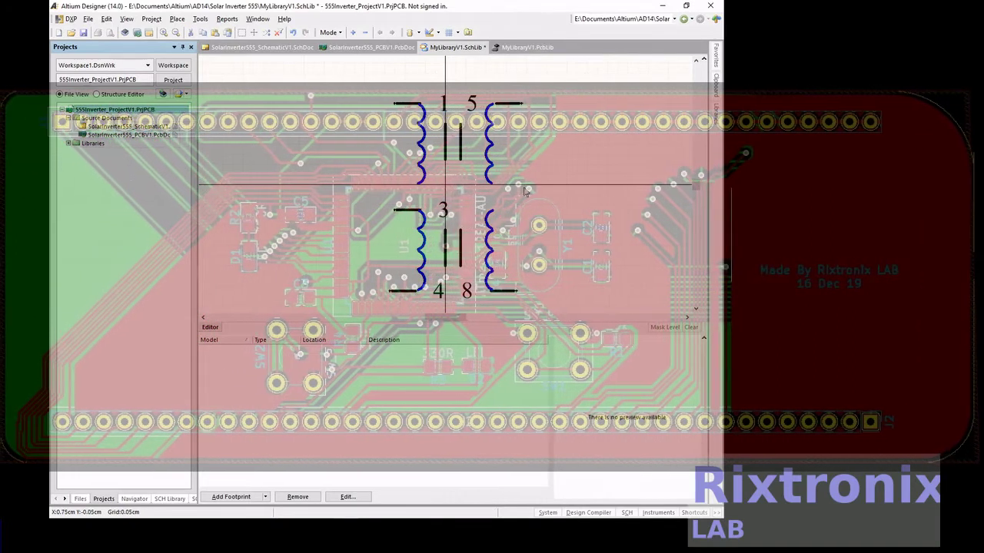
Check the properties of pin 3
double_click(411, 212)
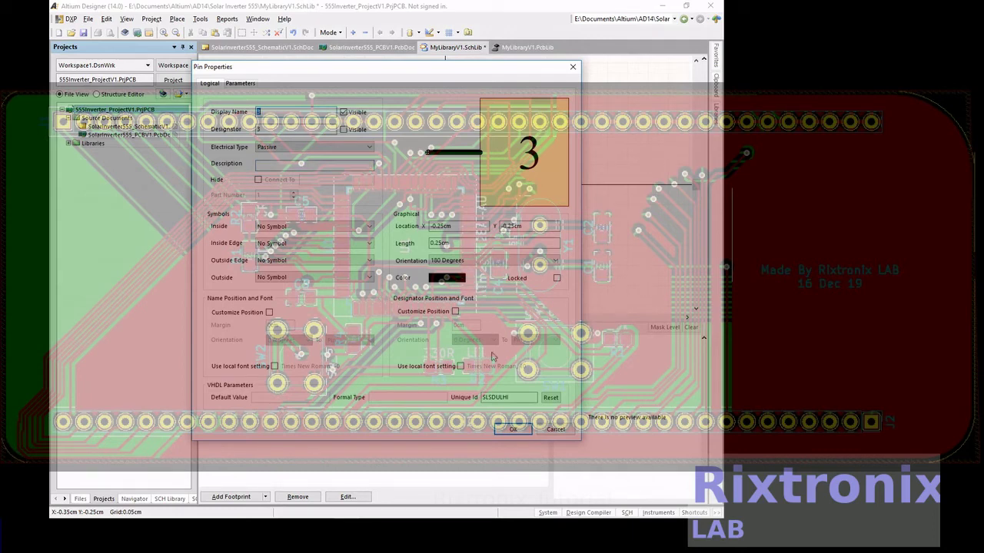
click(513, 429)
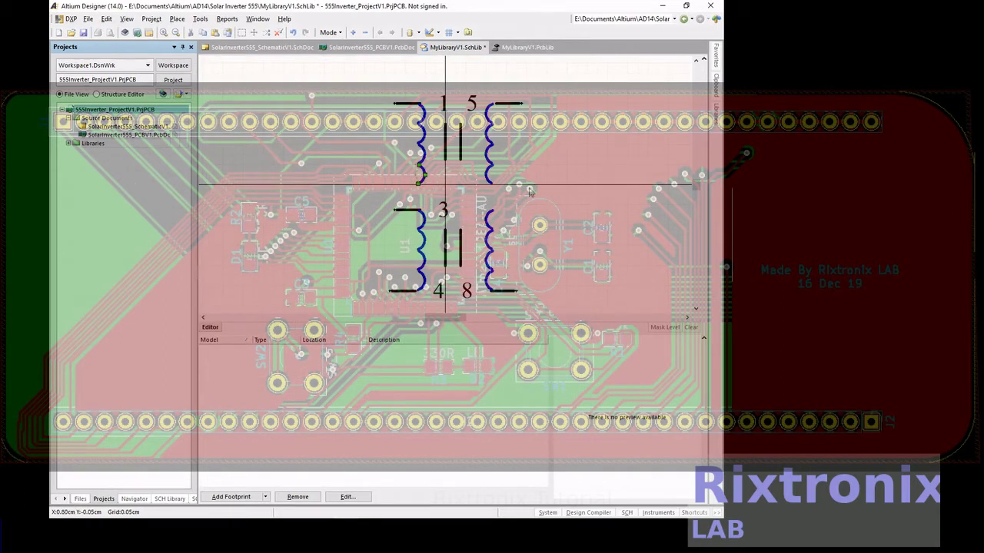
Add a copy of a winding arc on top of the winding that starts at pin 3
key(p)
key(a)
click(421, 183)
click(420, 185)
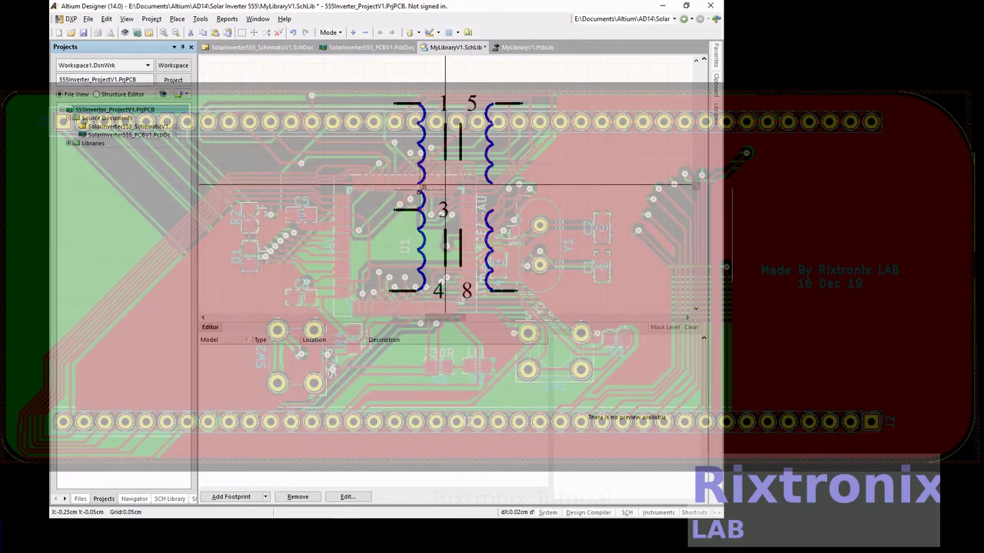
click(425, 189)
click(445, 185)
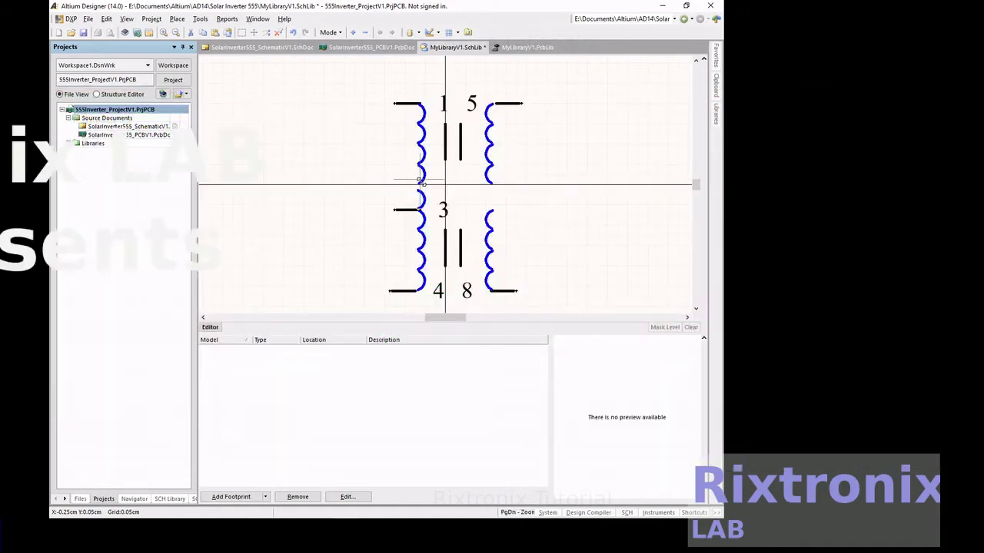
Move pin 1 and its winding down so they join the added arc above pin 3
click(376, 79)
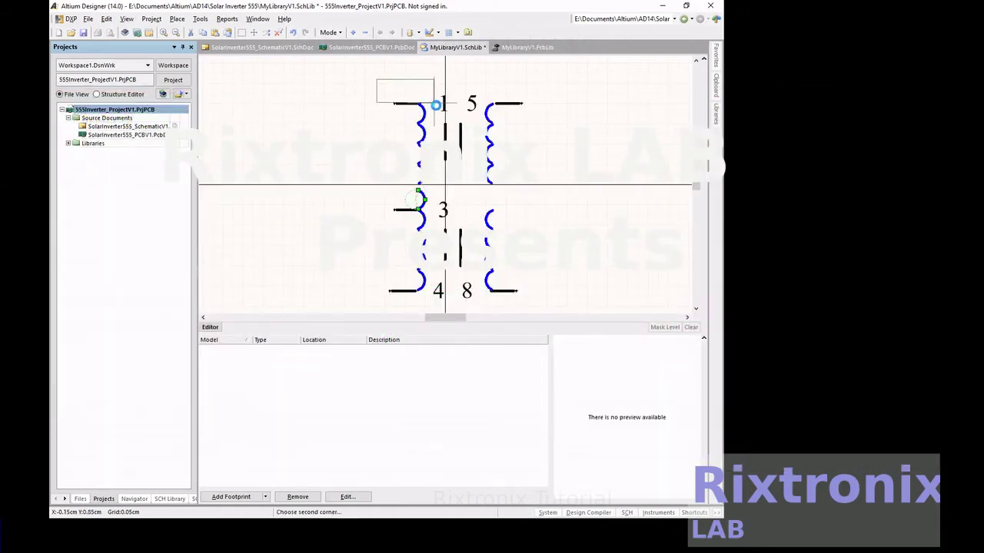
click(442, 191)
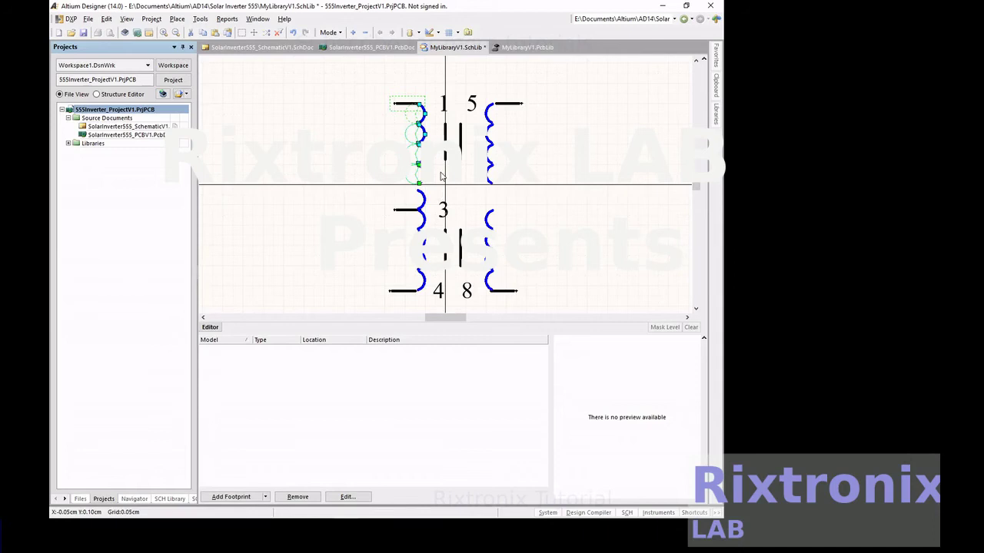
key(Delete)
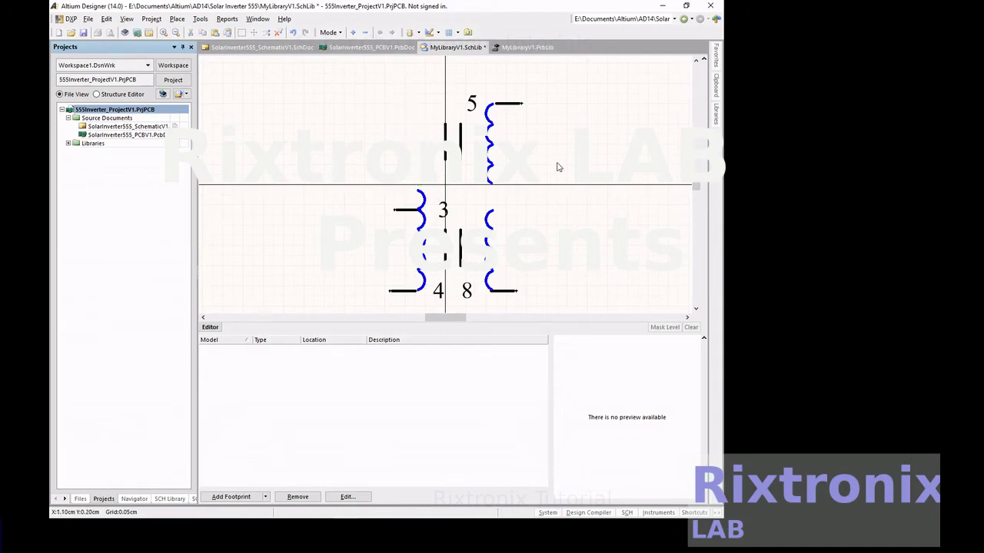
key(ctrl+v)
click(394, 111)
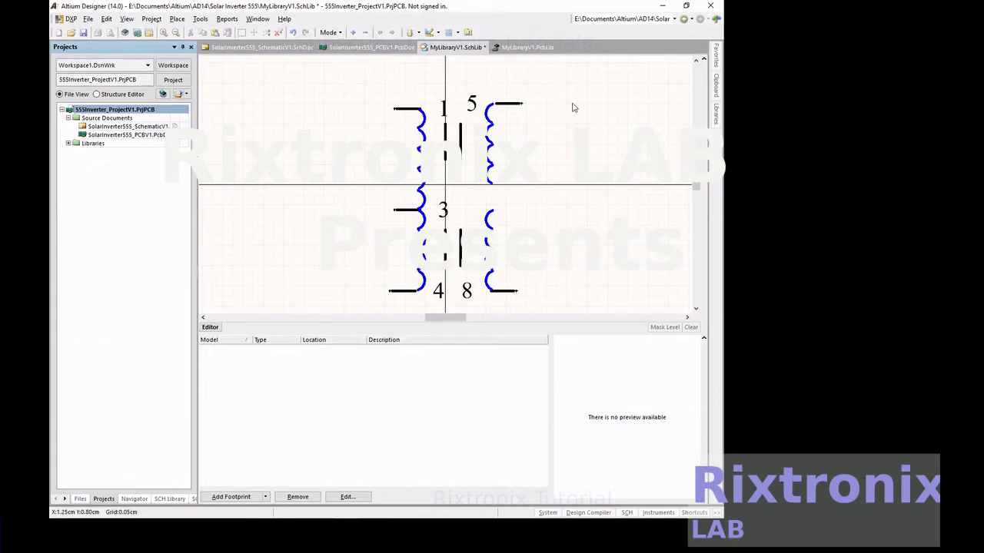
key(s)
key(i)
click(461, 84)
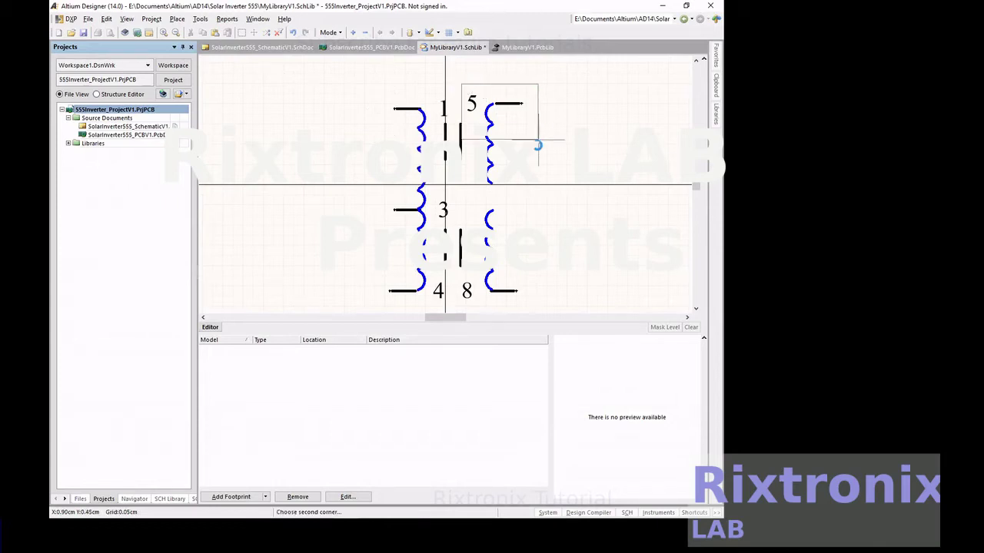
click(560, 167)
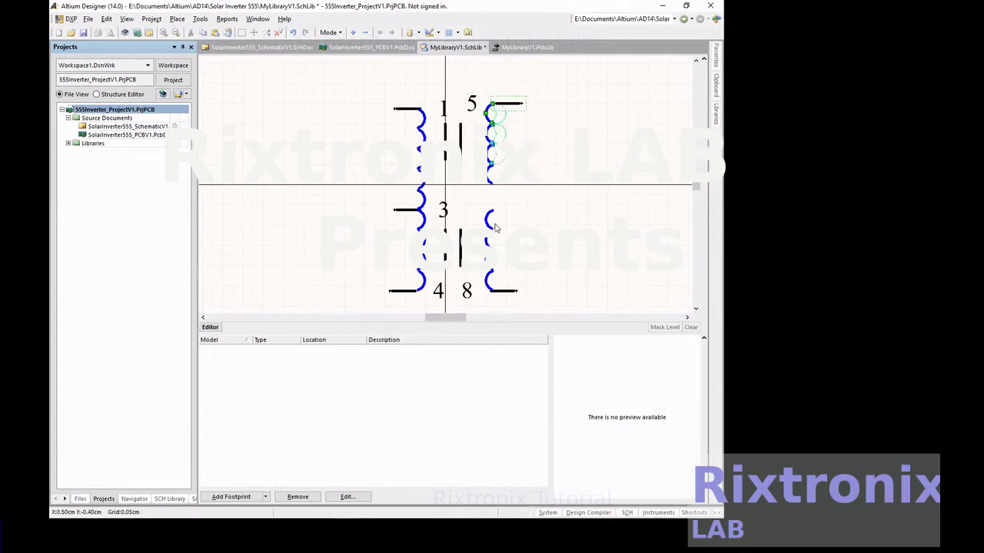
Add a copy of a winding arc on top of the winding that ends at pin 8
key(Delete)
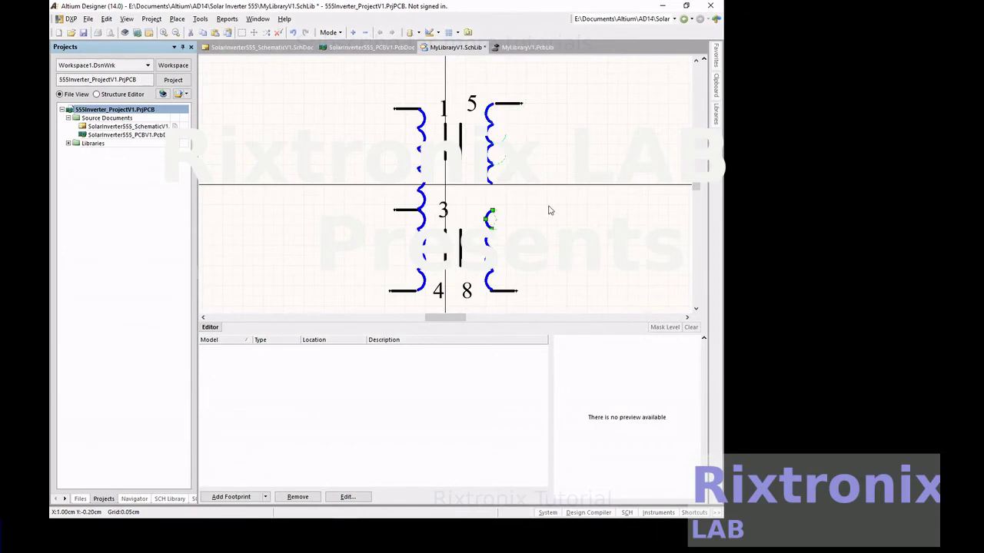
key(p)
key(a)
key(Escape)
Move pin 5 and its winding down so they join the extended winding of pin 8
key(s)
key(i)
click(571, 78)
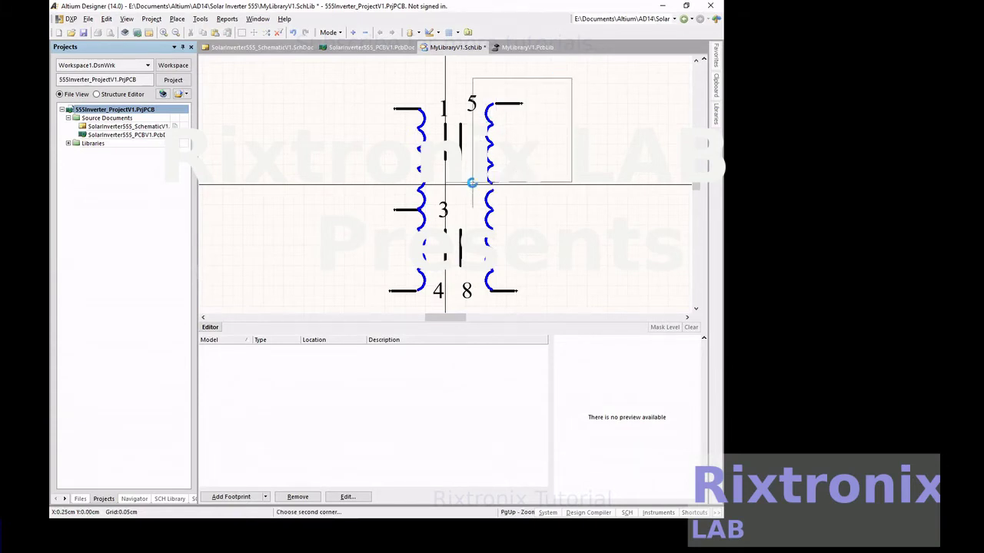
click(471, 185)
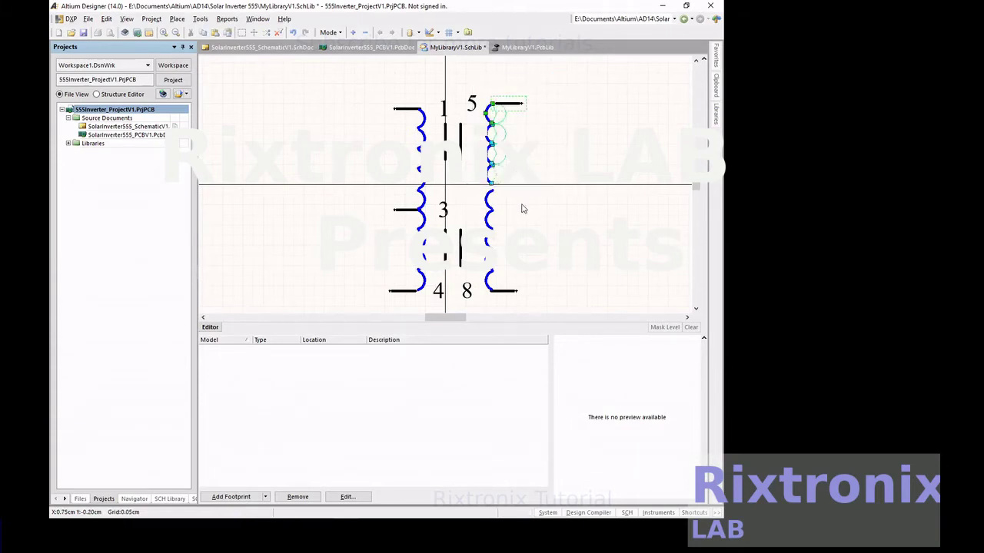
key(Delete)
key(ctrl+v)
click(523, 112)
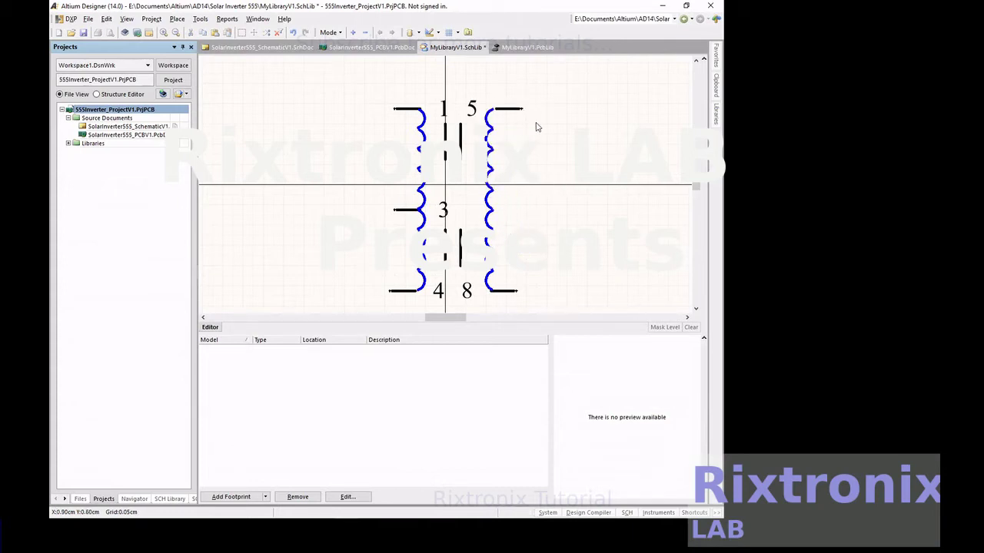
Cut pin 3 and paste it back as the tap of the joined primary winding
click(400, 209)
key(Delete)
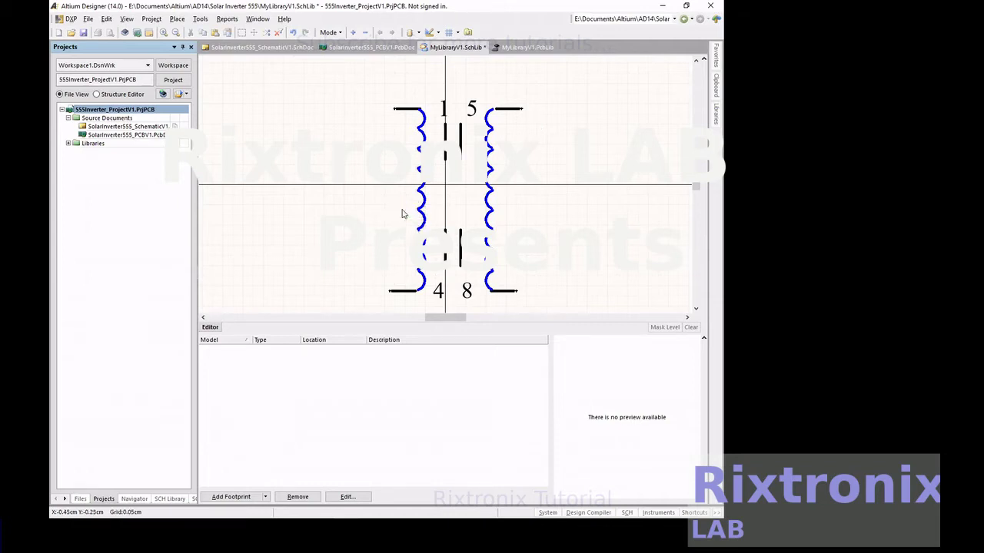
key(ctrl+v)
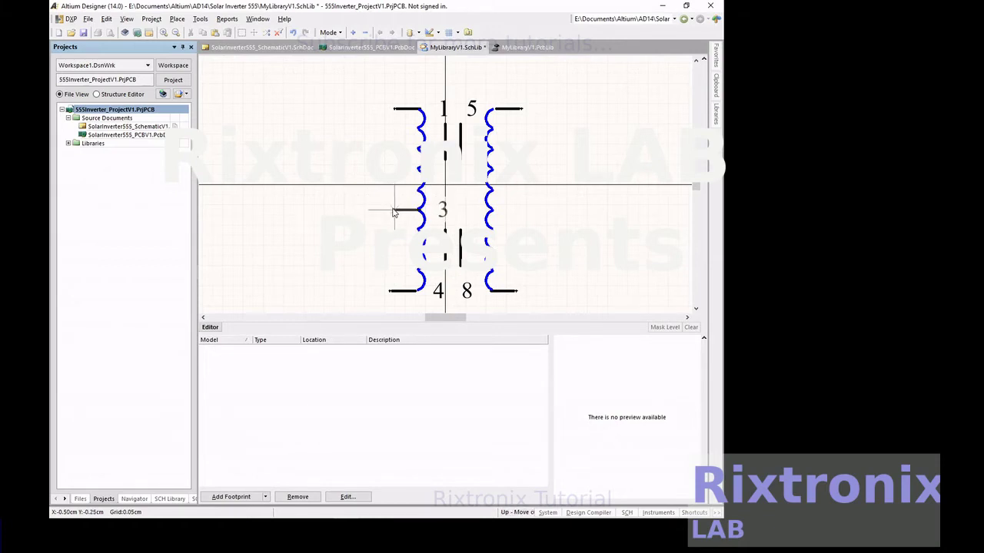
click(393, 211)
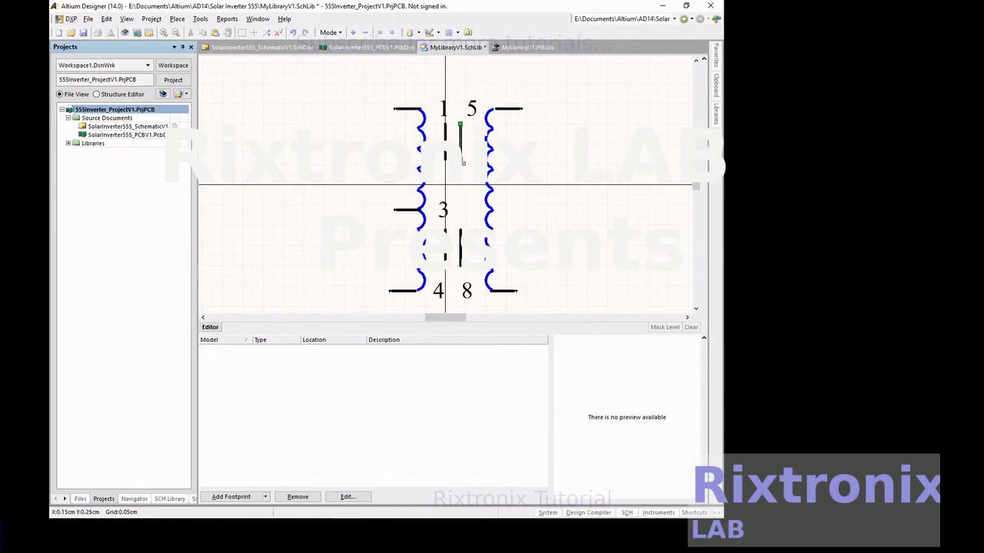
Extend both upper core lines down to the lower ones to form two continuous core lines
click(460, 230)
right_click(460, 231)
click(444, 153)
drag(443, 159, 444, 234)
Hide the display name of pin 3, the tap of the primary winding
click(408, 219)
double_click(412, 210)
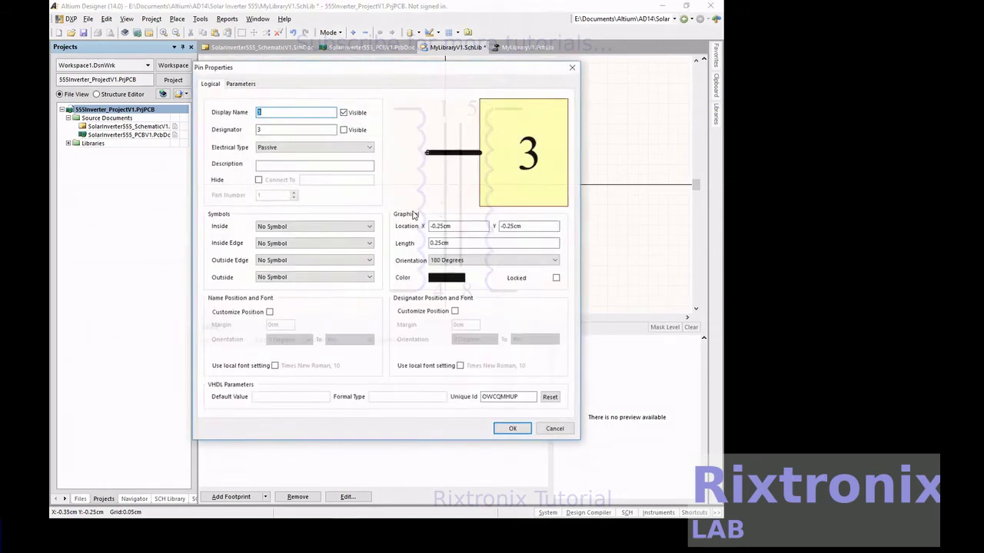
click(343, 112)
click(508, 429)
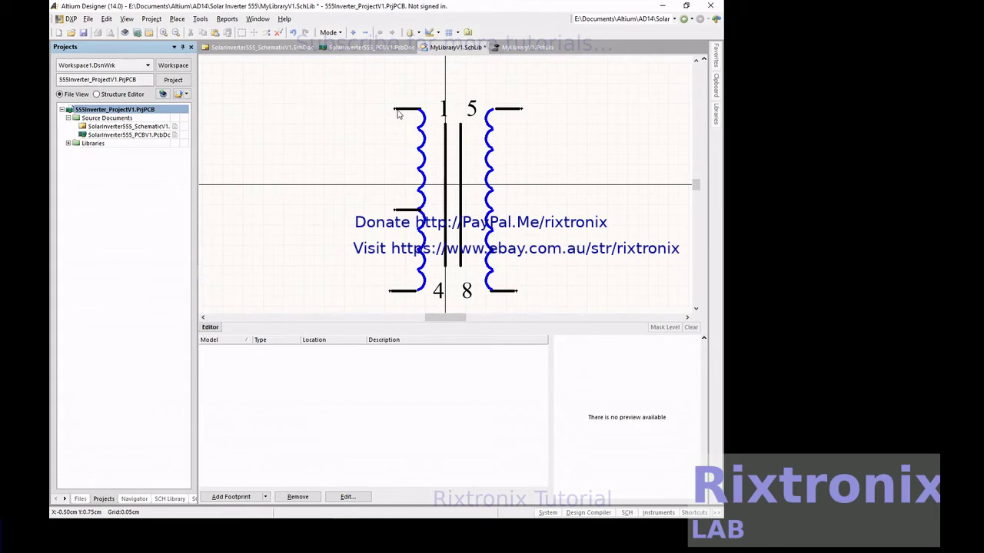
Renumber pin 4 at the lower end of the primary winding as 3
double_click(401, 292)
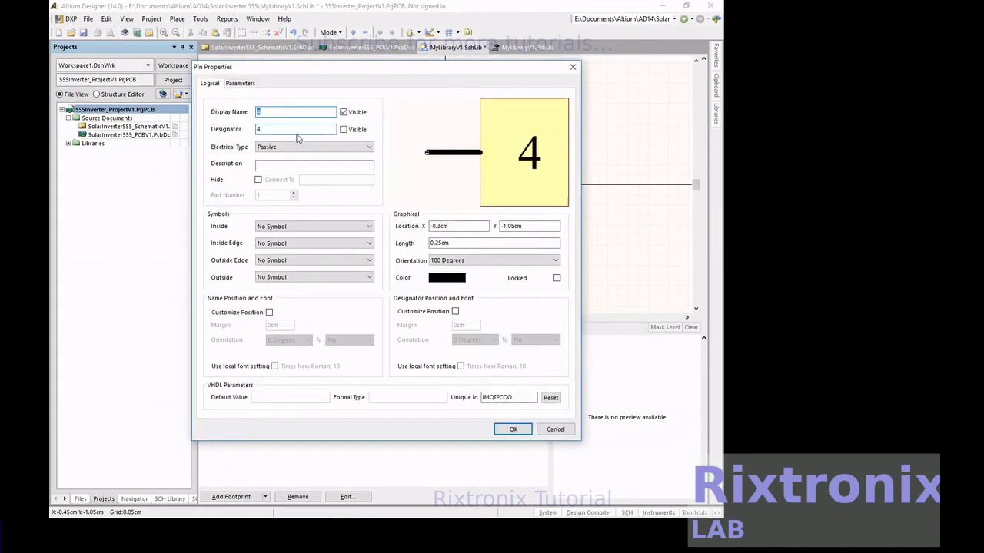
text(3)
click(512, 428)
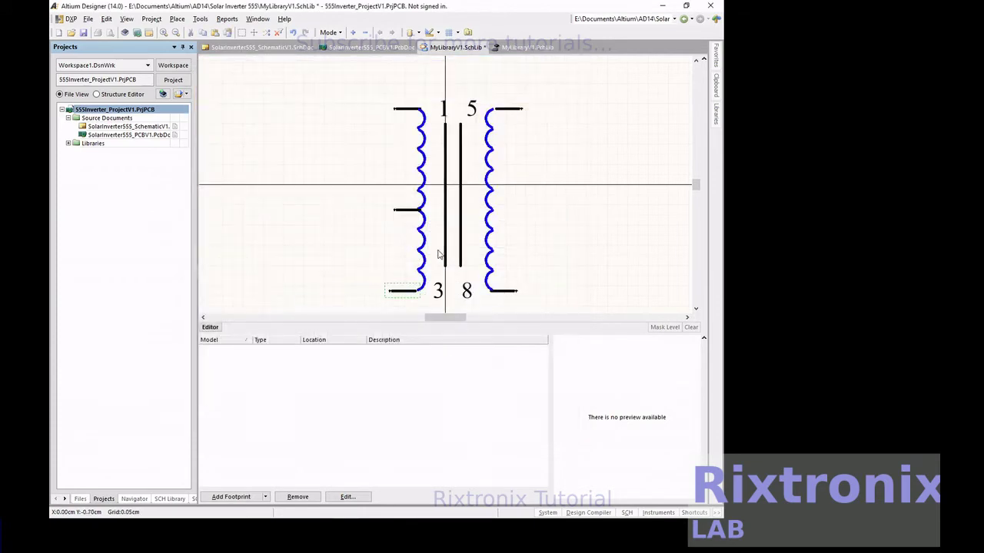
Renumber the tap pin of the primary winding as 2, setting its display name to 2
double_click(406, 209)
text(2)
click(271, 129)
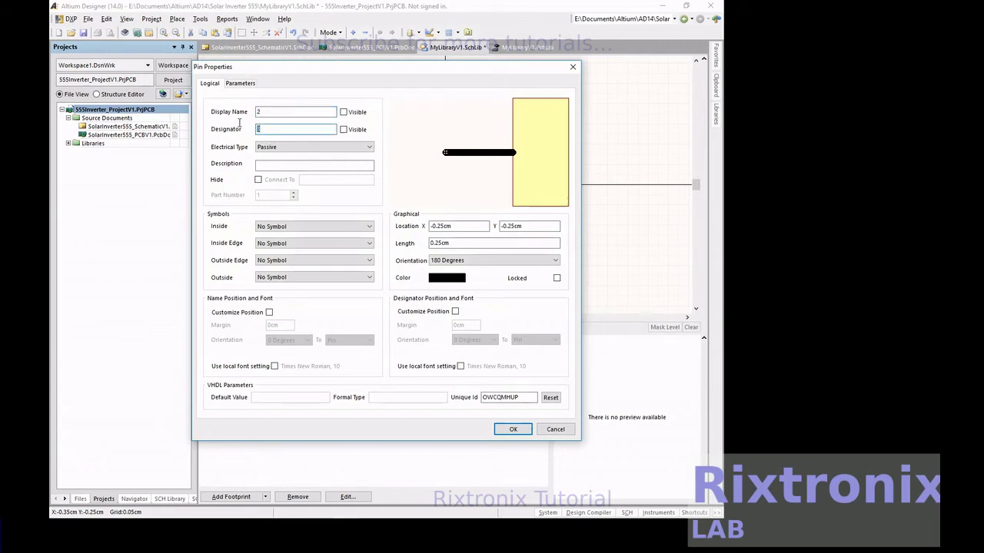
click(511, 429)
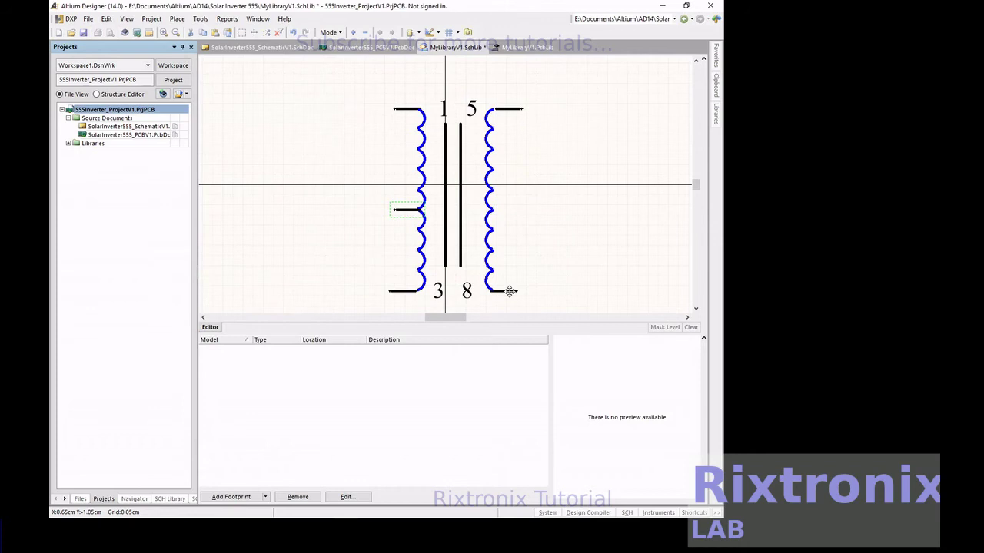
Renumber the pin at the lower end of the secondary winding as 4, in both display name and designator, and save the library
double_click(511, 290)
text(4)
click(264, 129)
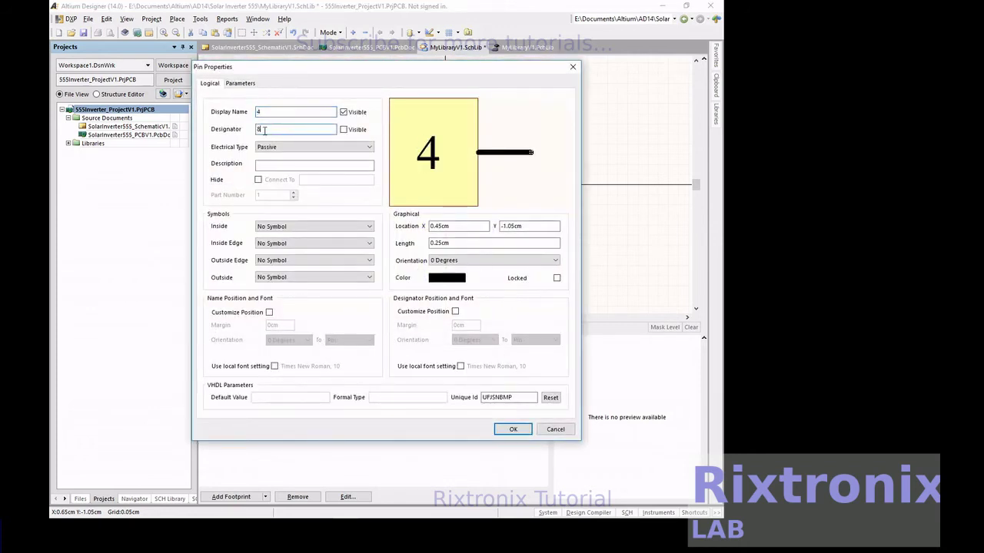
text(4)
click(512, 429)
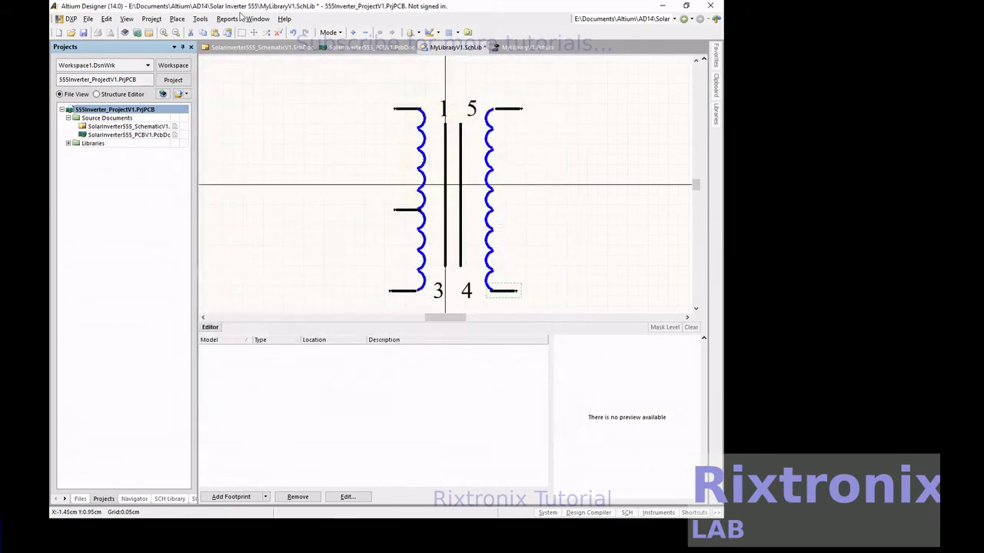
click(83, 33)
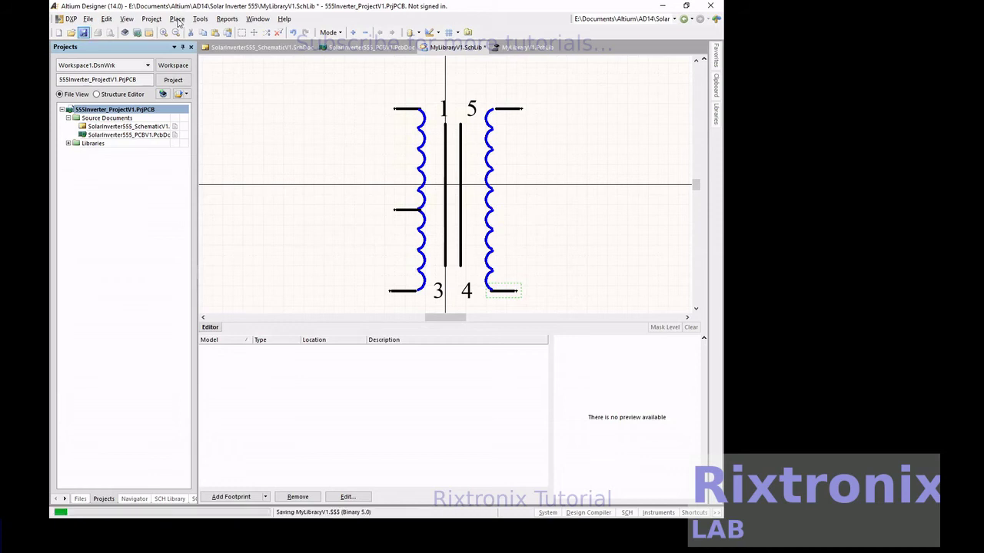
Set the default designator of the five-pin transformer symbol to T? and its default comment to Transformer
click(200, 19)
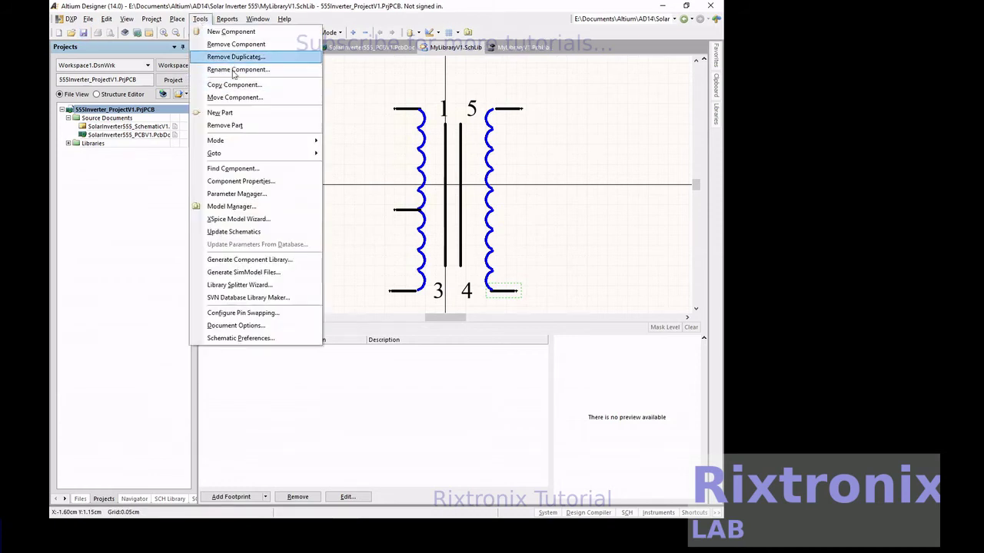
click(250, 182)
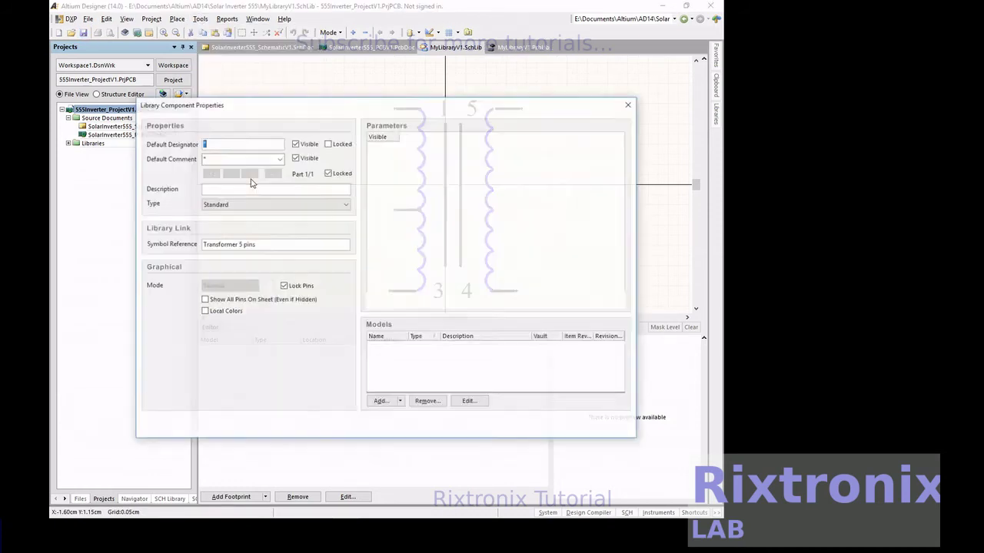
text(T)
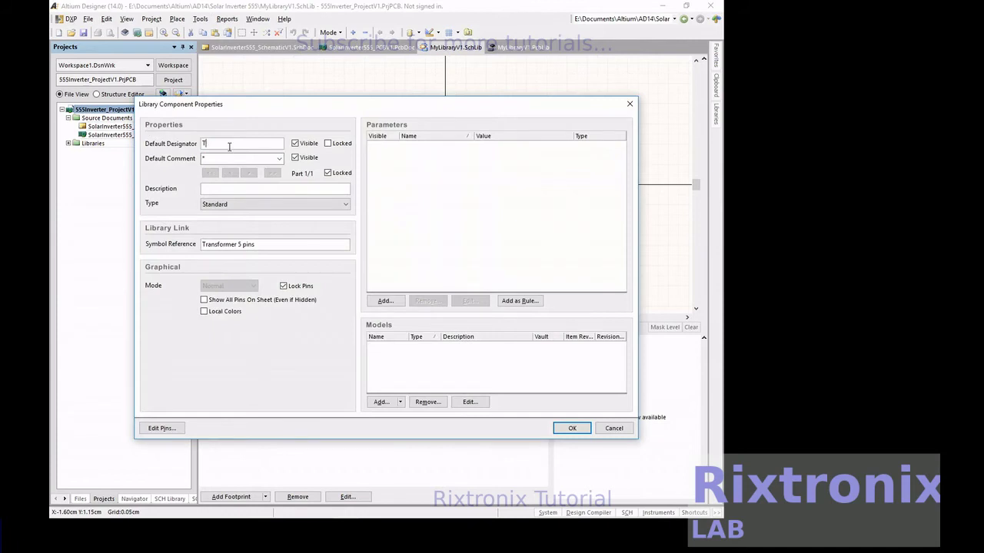
click(218, 159)
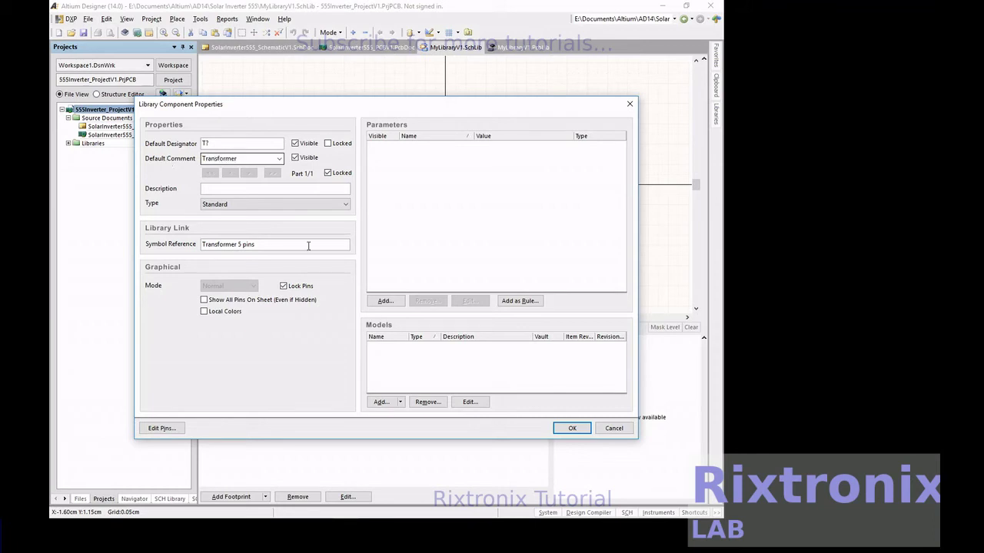
click(572, 428)
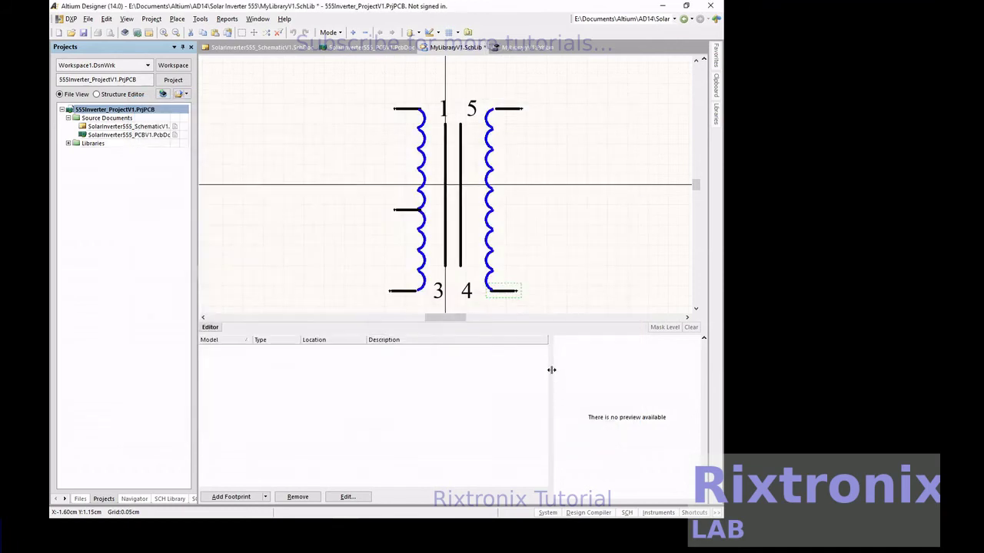
Save the schematic library with the finished five-pin transformer symbol
click(84, 33)
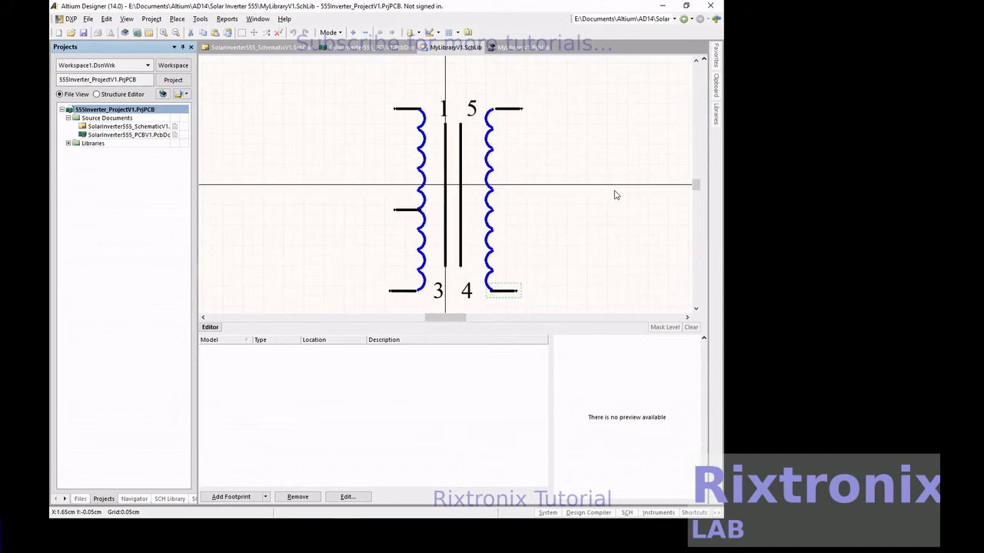
click(126, 19)
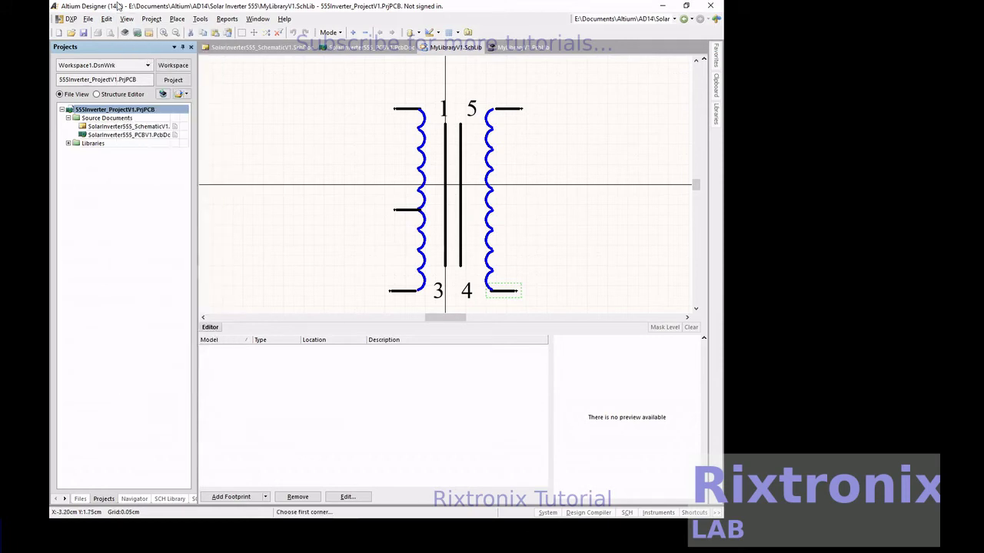
key(Return)
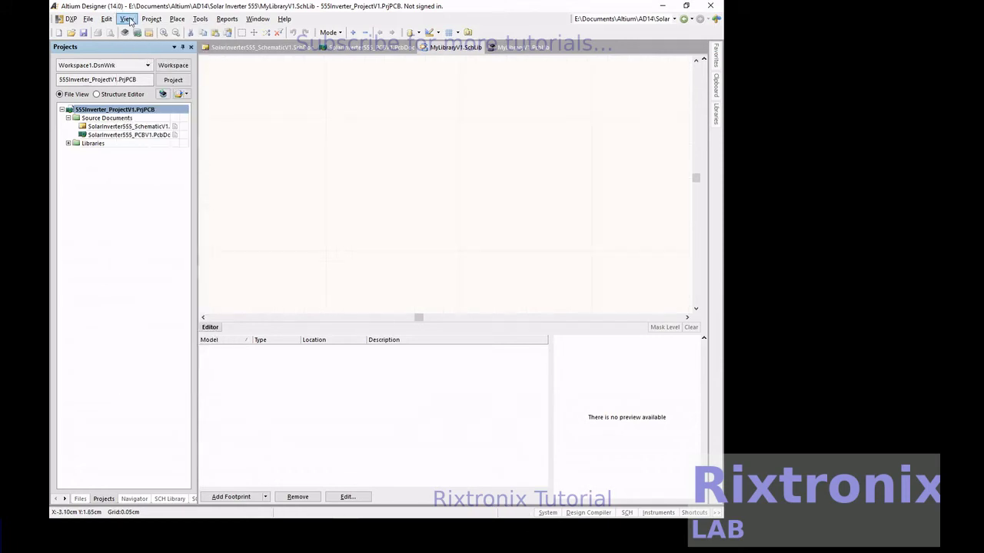
click(127, 19)
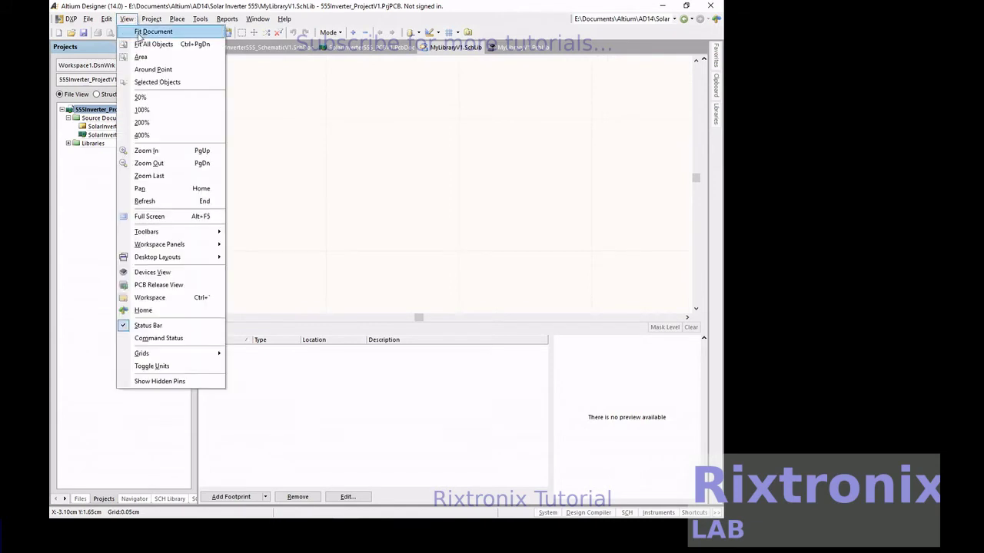
click(137, 42)
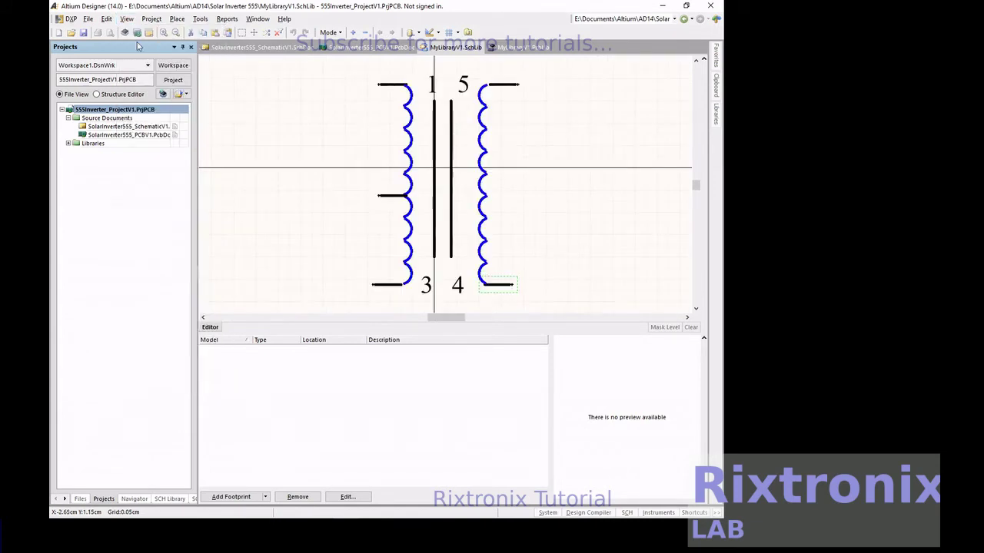
click(85, 33)
Switch to the PCB library MyLibraryV1.PcbLib and add a new blank footprint component
click(498, 47)
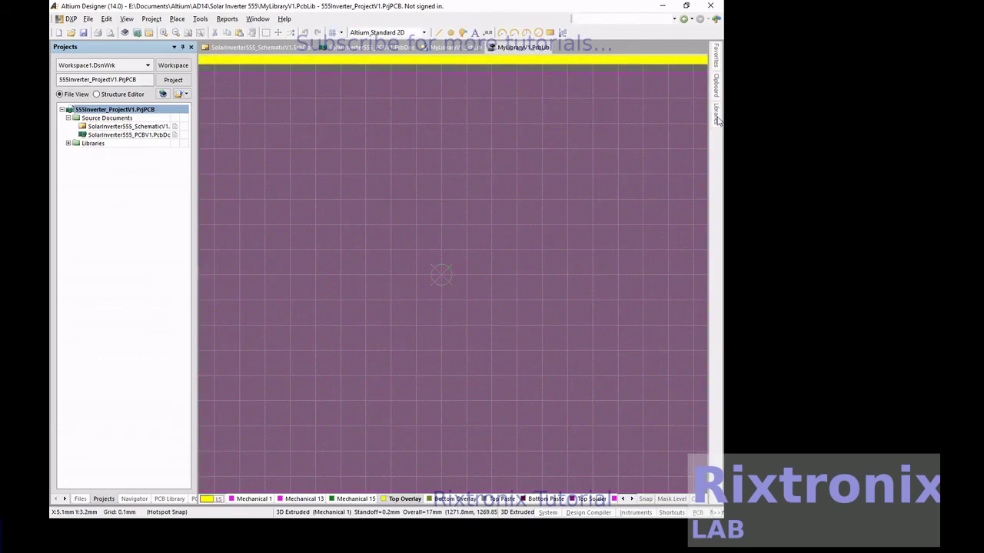
mouse_move(717, 119)
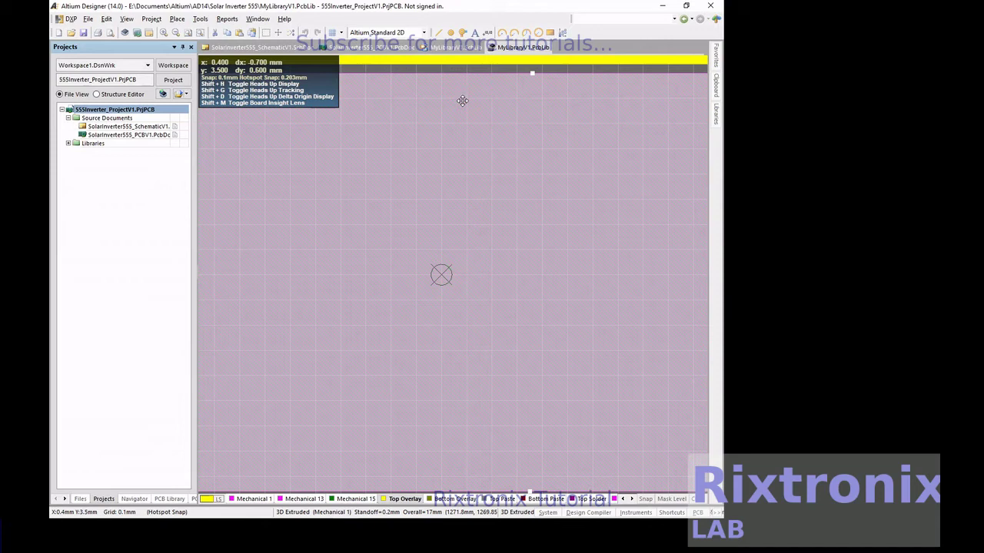
click(126, 19)
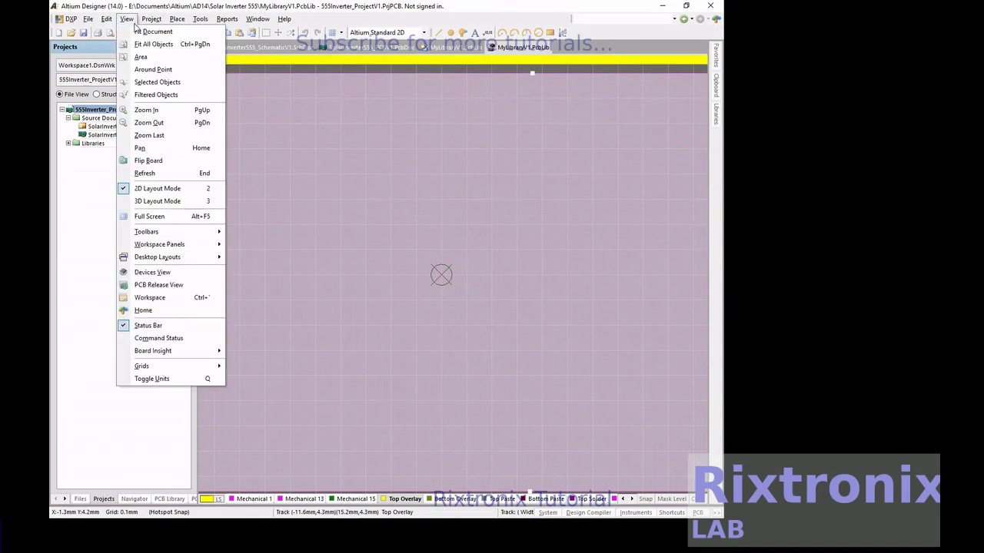
click(151, 44)
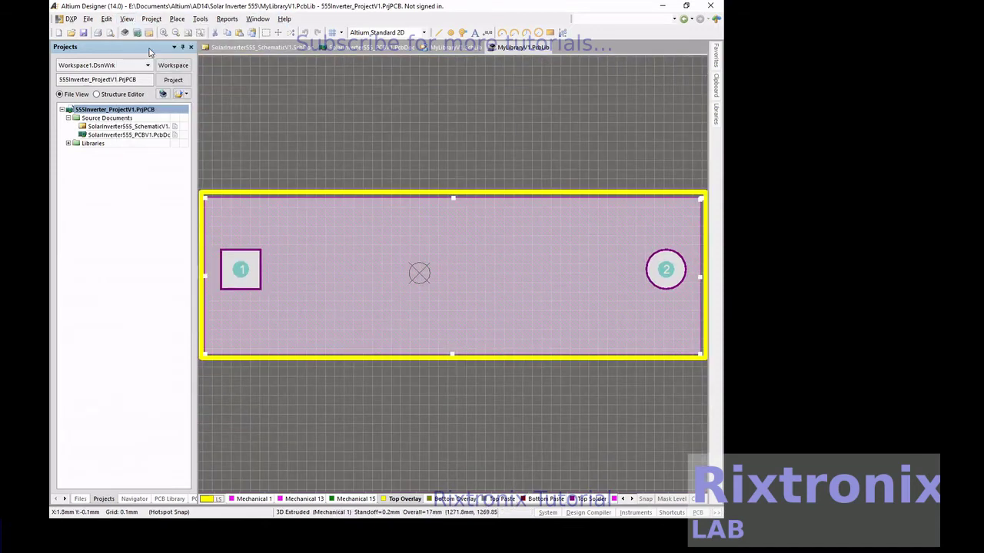
click(298, 91)
click(205, 20)
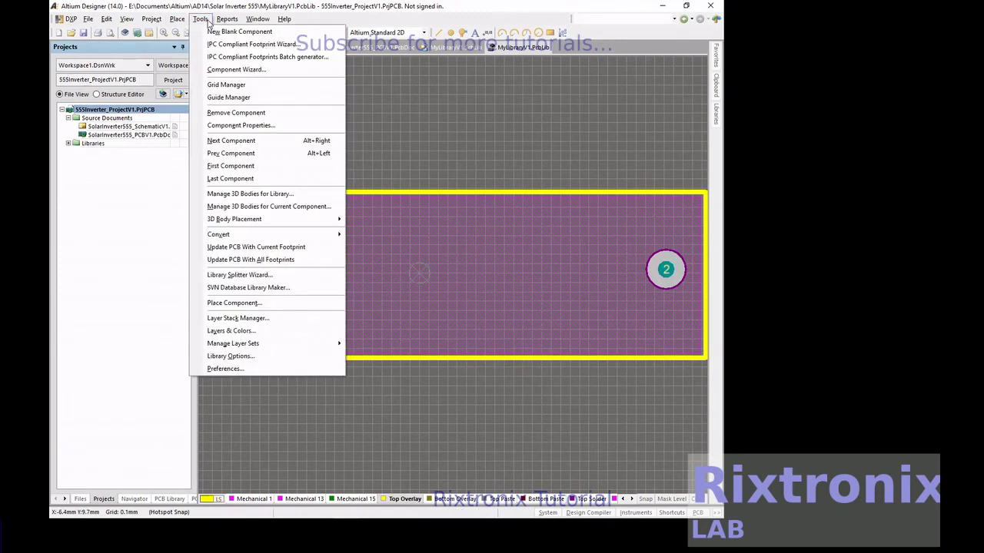
click(211, 31)
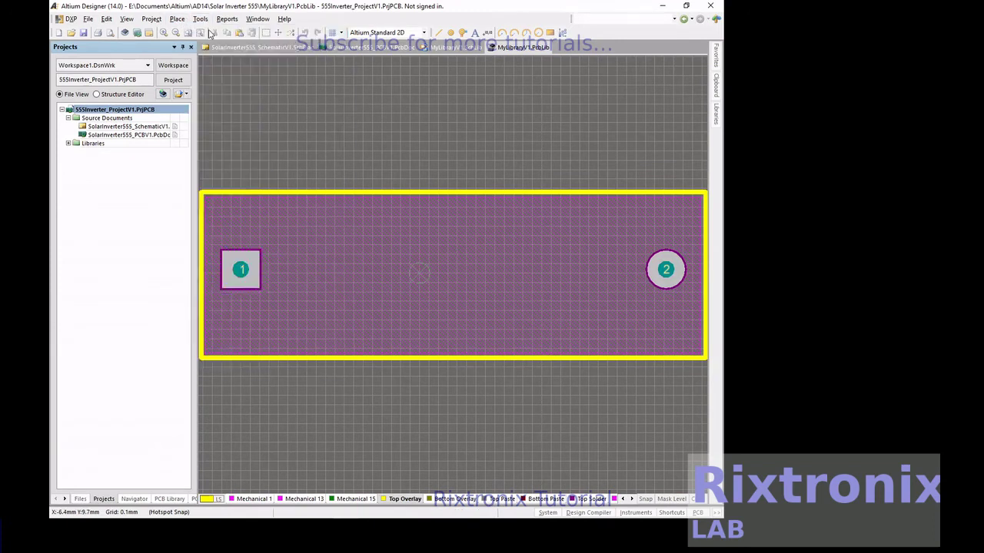
Name the new footprint "Transformer 5 pins" and use the same text as its description
click(204, 17)
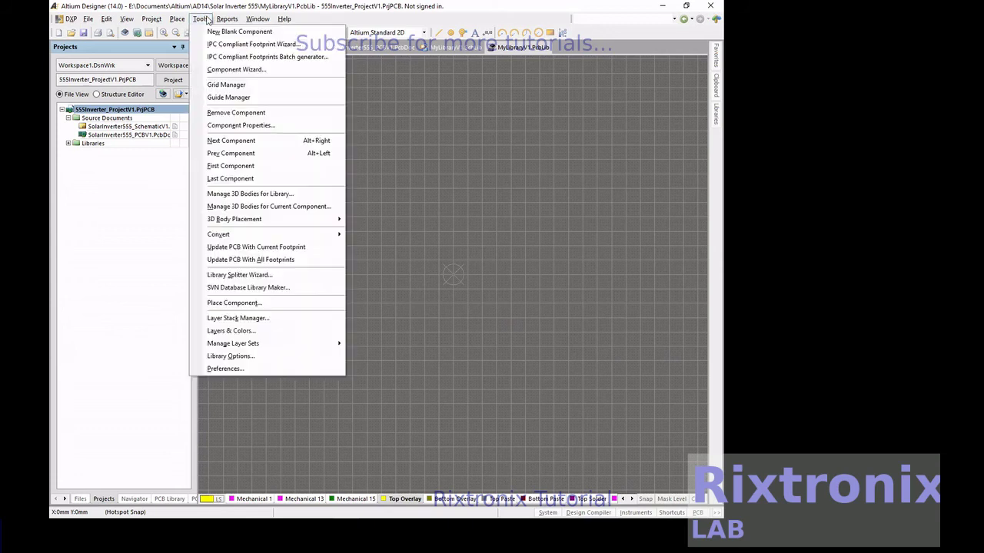
click(238, 124)
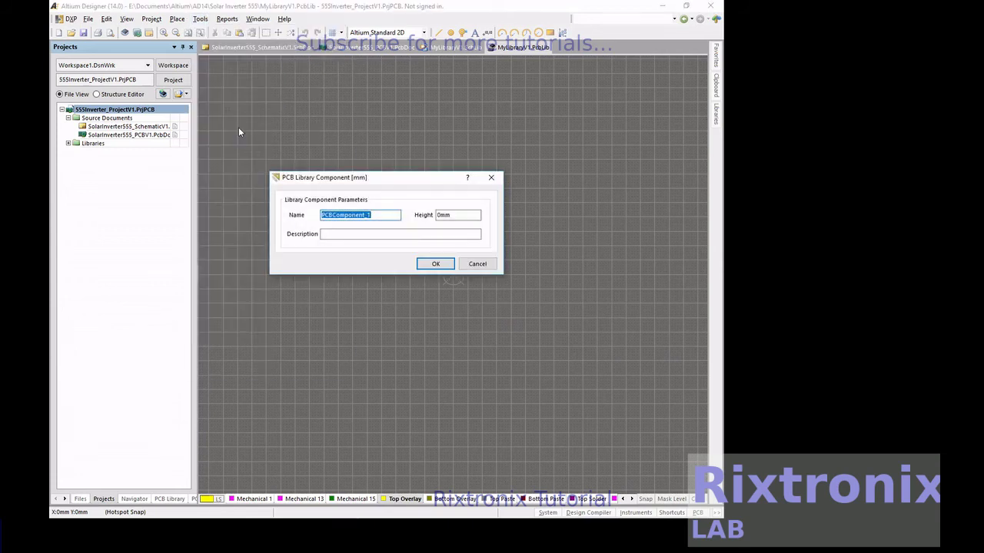
text(Transformer 5 pins)
key(ctrl+a)
key(ctrl+c)
click(340, 233)
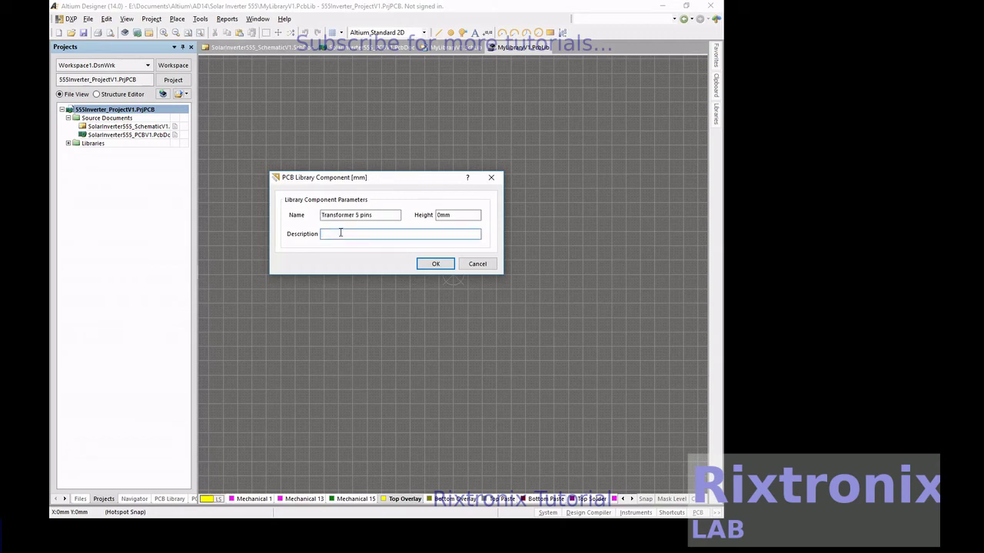
key(ctrl+v)
click(423, 266)
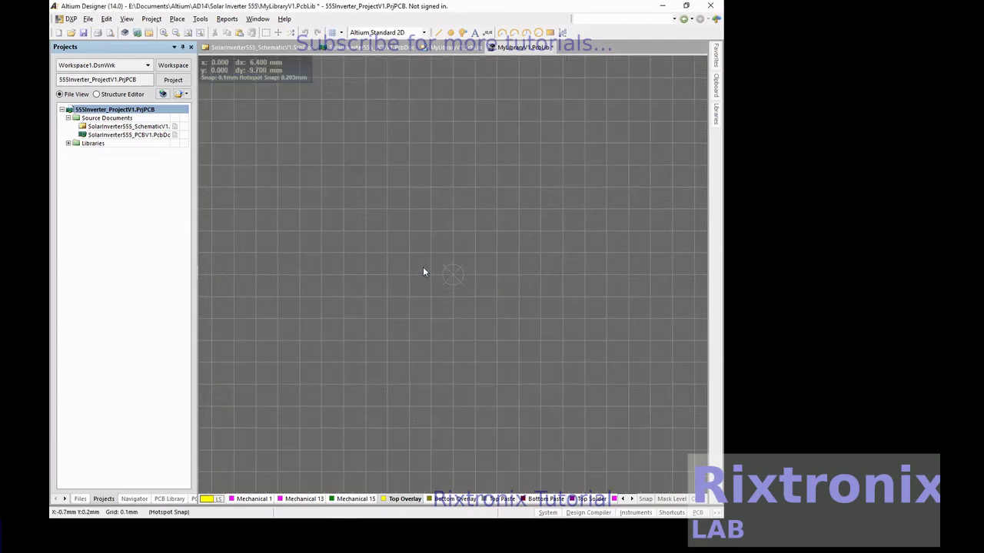
Place a round multi-layer pad at X -2.5 mm, Y 0 mm and set its designator to 1
click(174, 20)
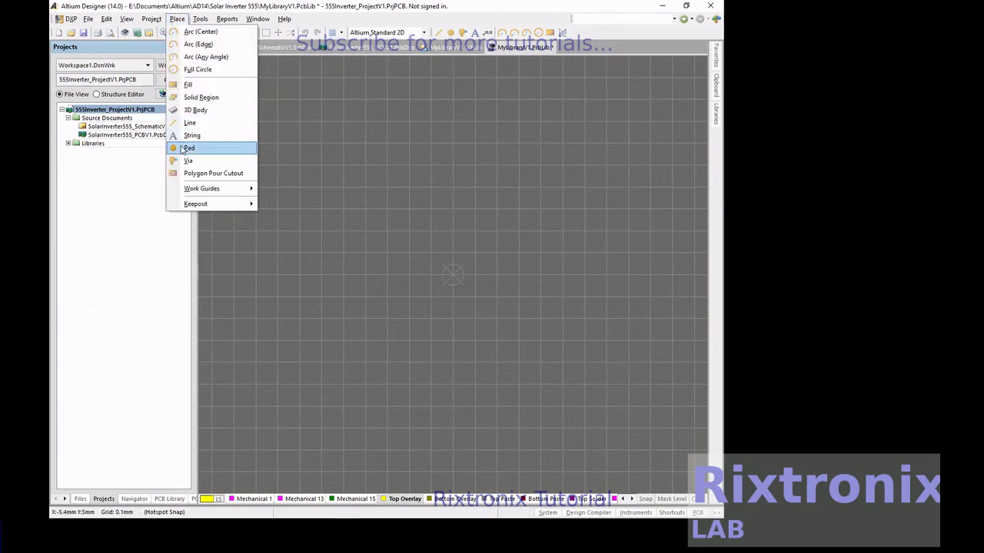
click(185, 148)
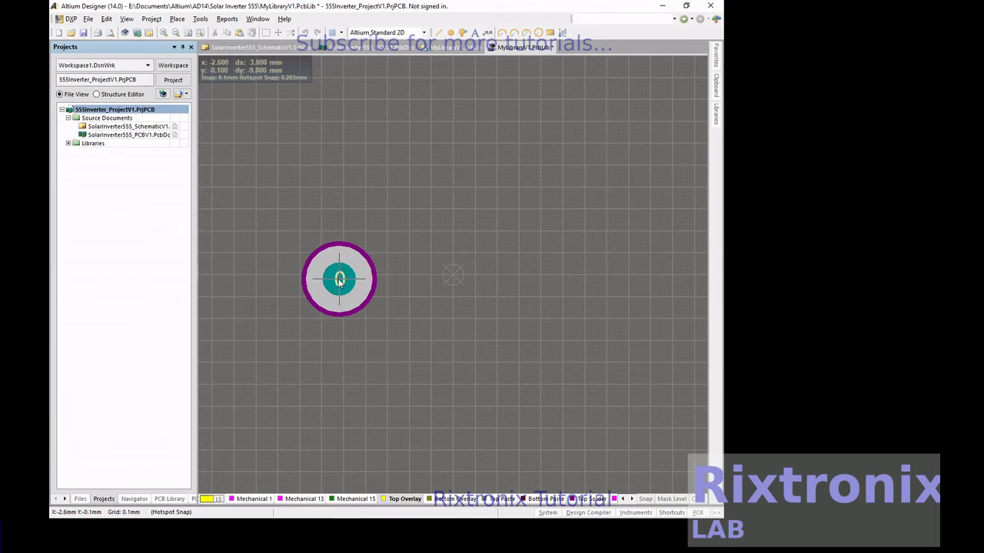
click(344, 275)
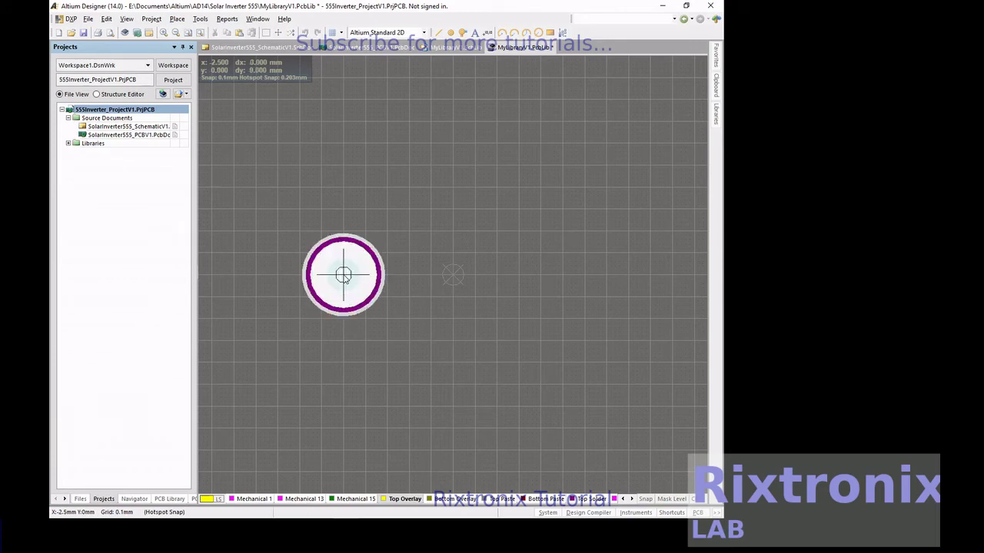
key(Tab)
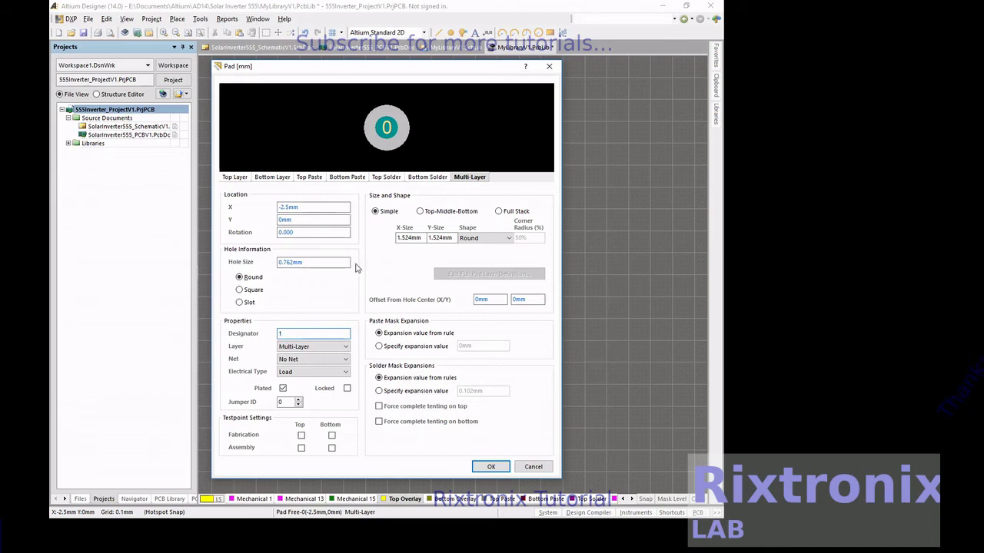
drag(323, 260, 260, 259)
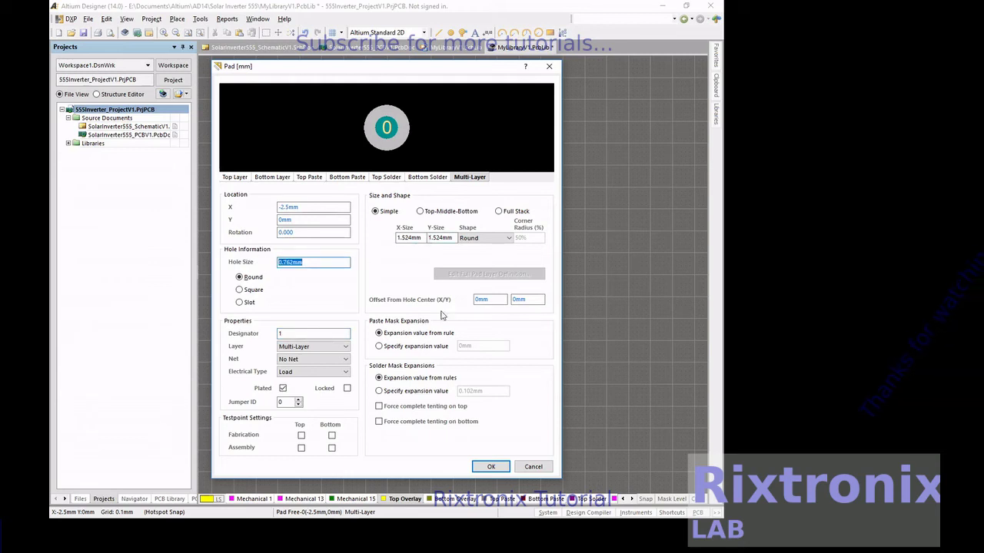
click(490, 466)
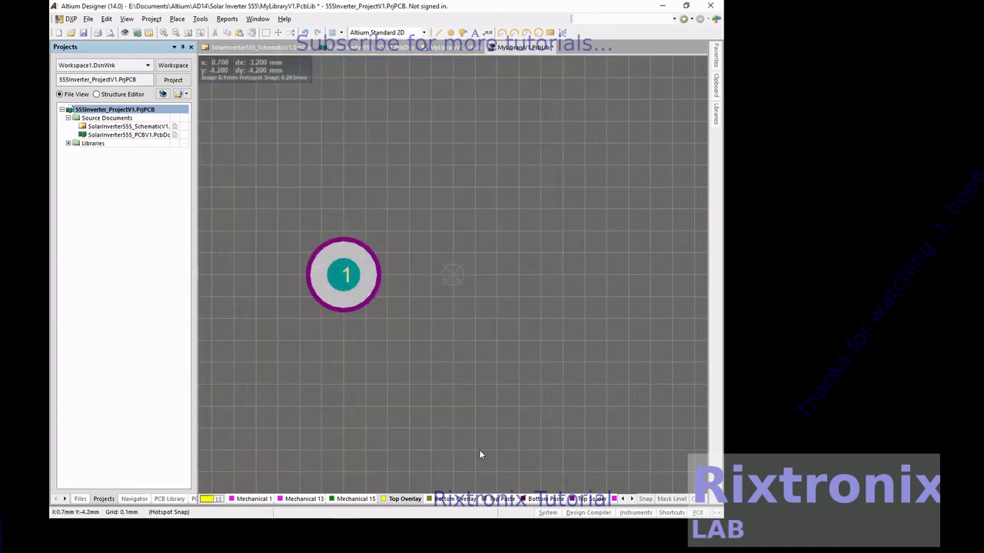
Copy pad 1 using its centre as reference and paste a duplicate about 5 mm to its right
click(368, 283)
key(ctrl+c)
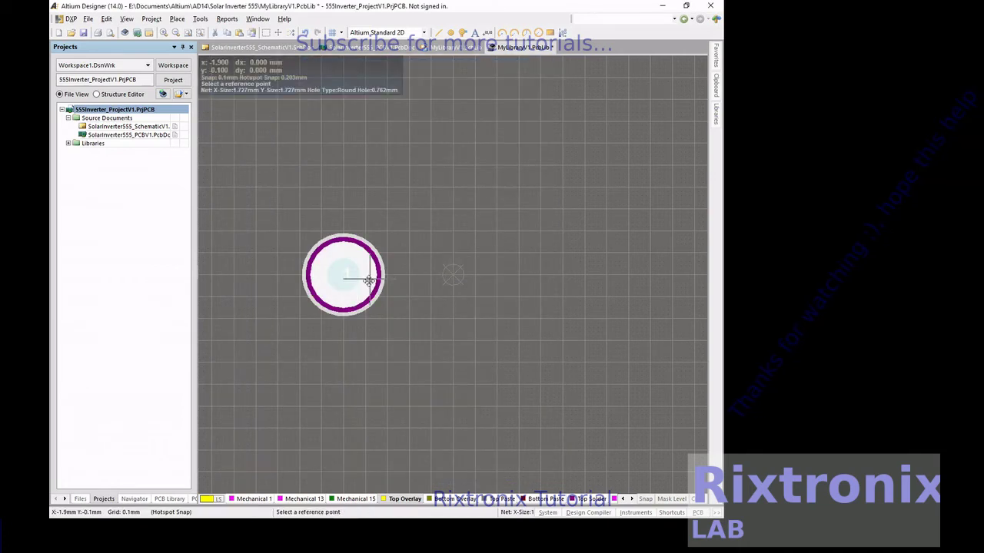
click(345, 277)
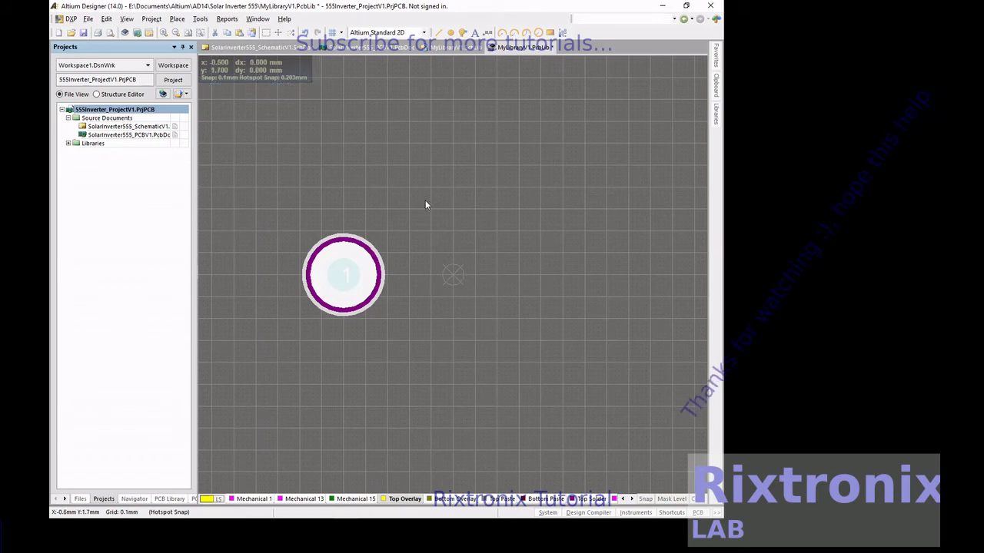
click(411, 219)
click(361, 263)
double_click(362, 263)
click(490, 464)
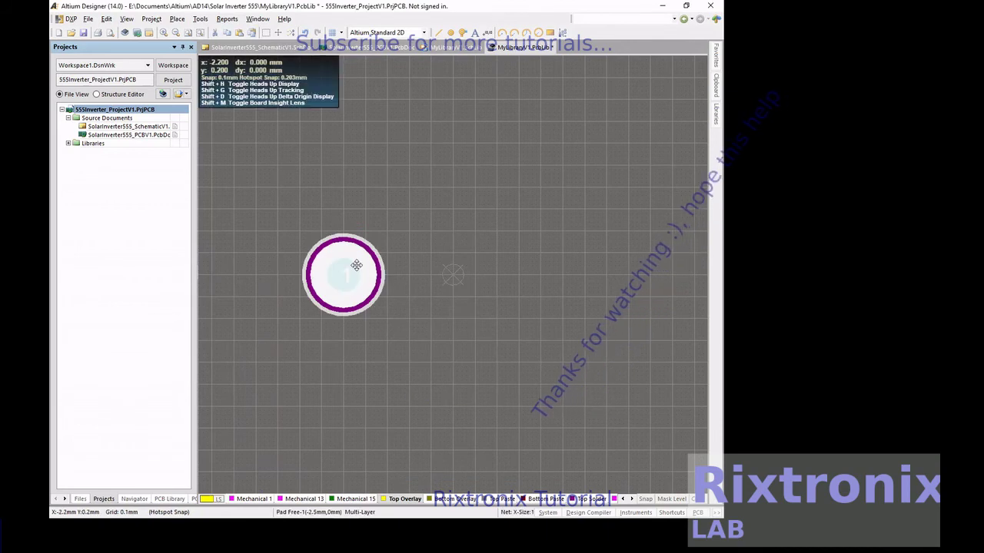
click(562, 187)
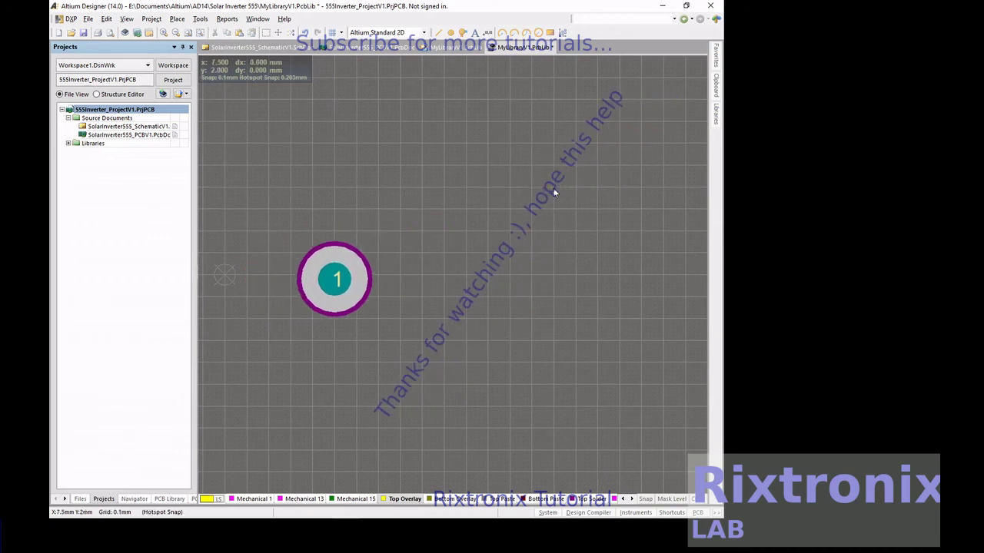
Set the X location of the duplicated pad to the right of pad 1 to 7.5 mm
click(127, 19)
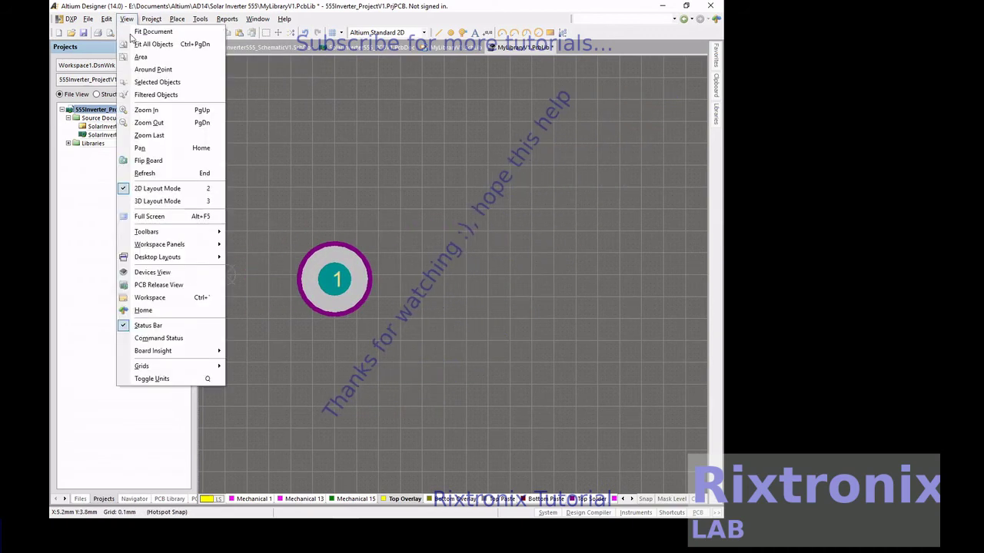
click(176, 46)
double_click(285, 273)
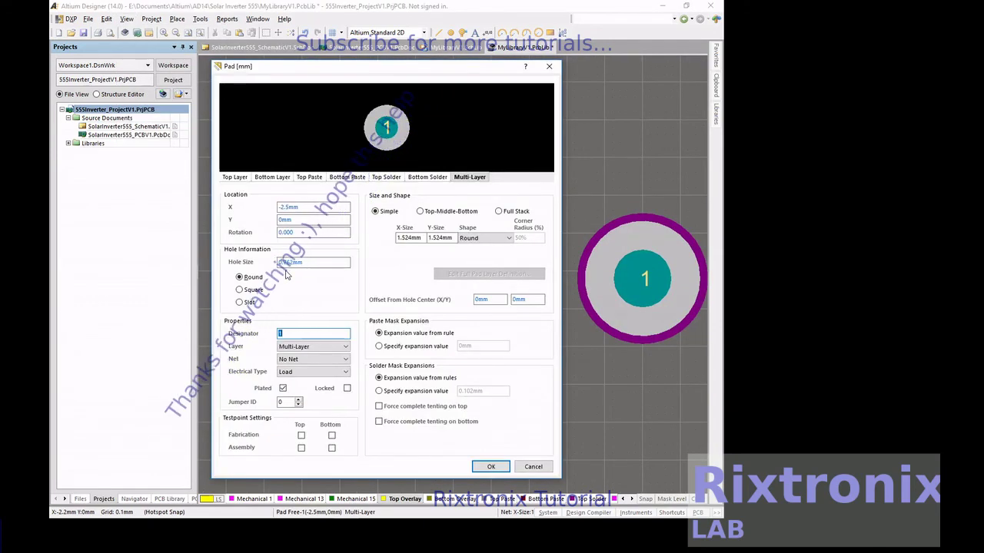
key(Return)
double_click(643, 264)
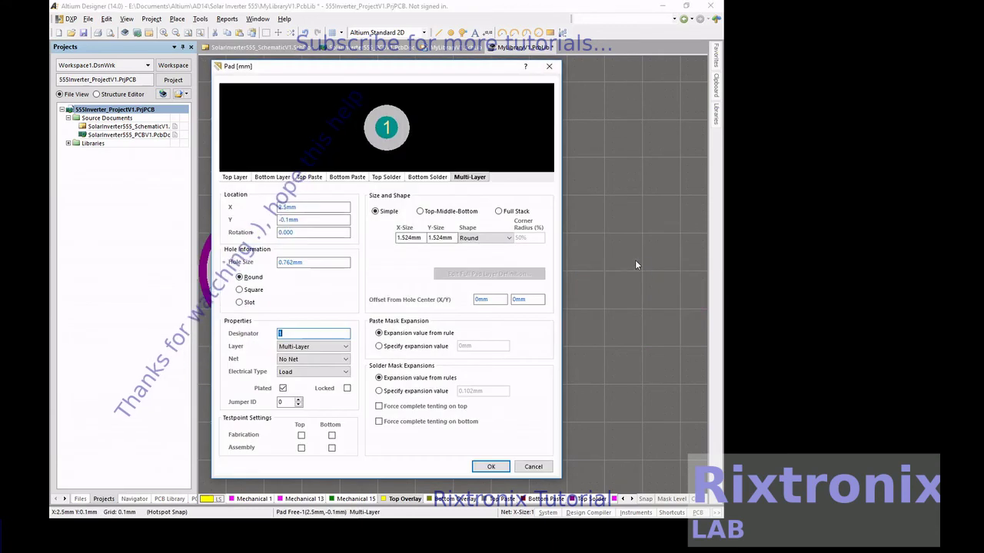
double_click(279, 207)
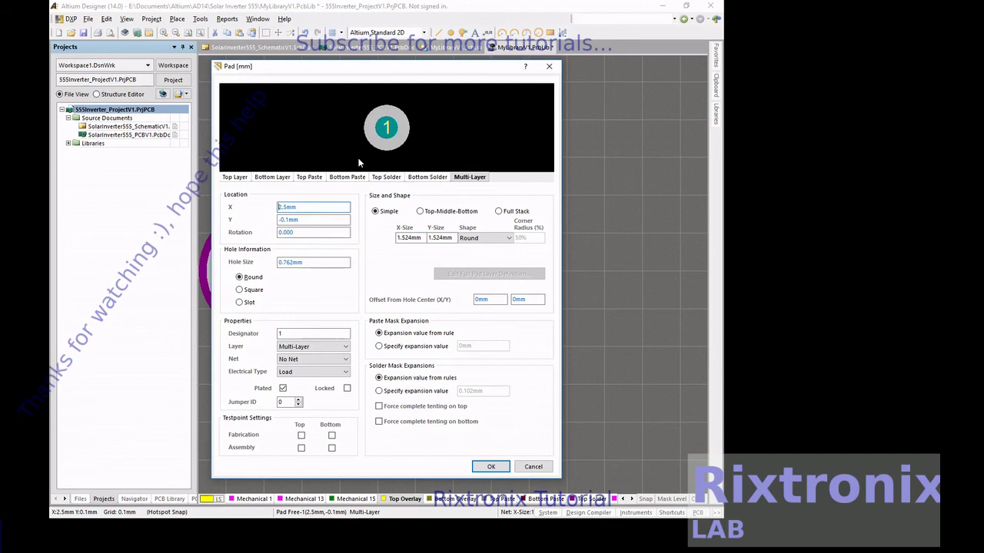
text(1)
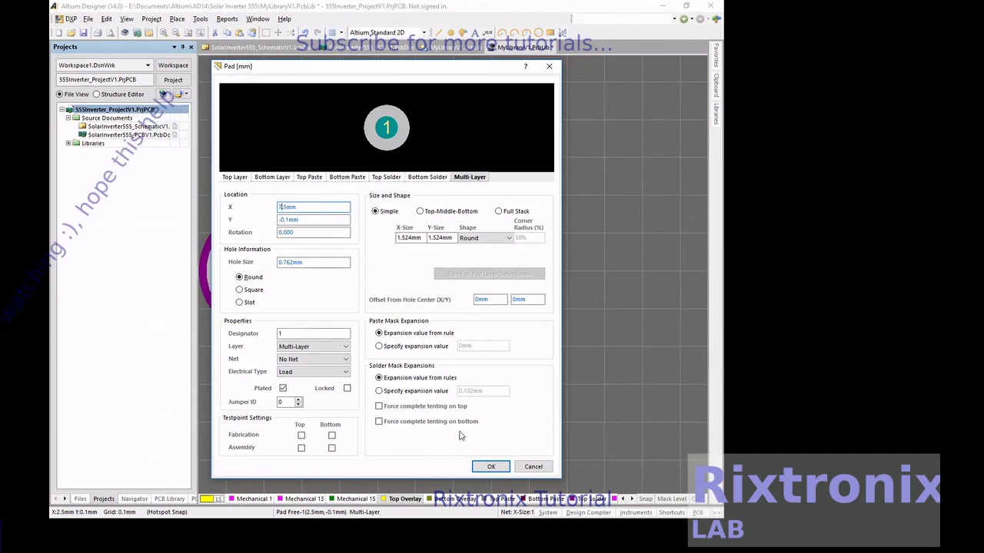
click(490, 466)
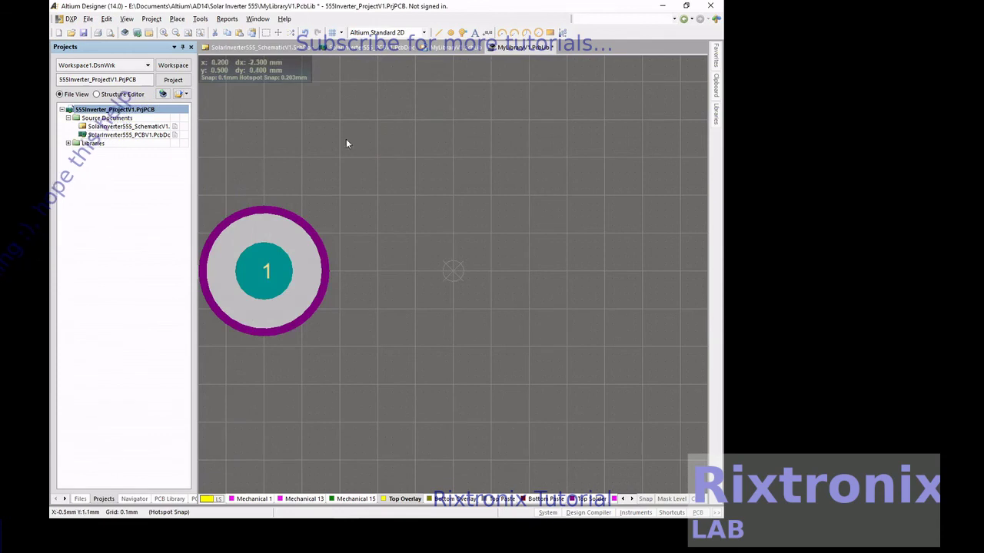
Change the designator of the duplicated pad at X 7.5 mm to 2
click(126, 19)
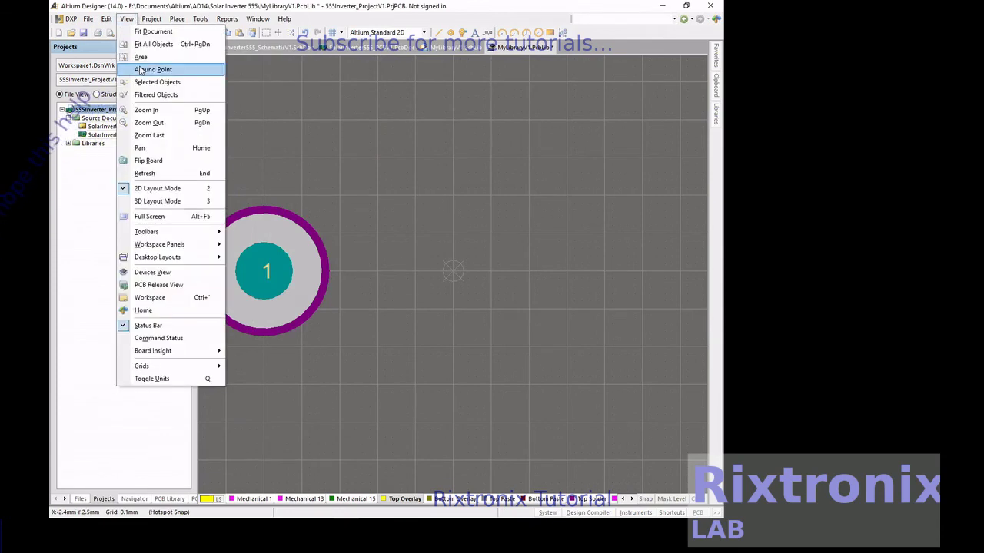
click(150, 44)
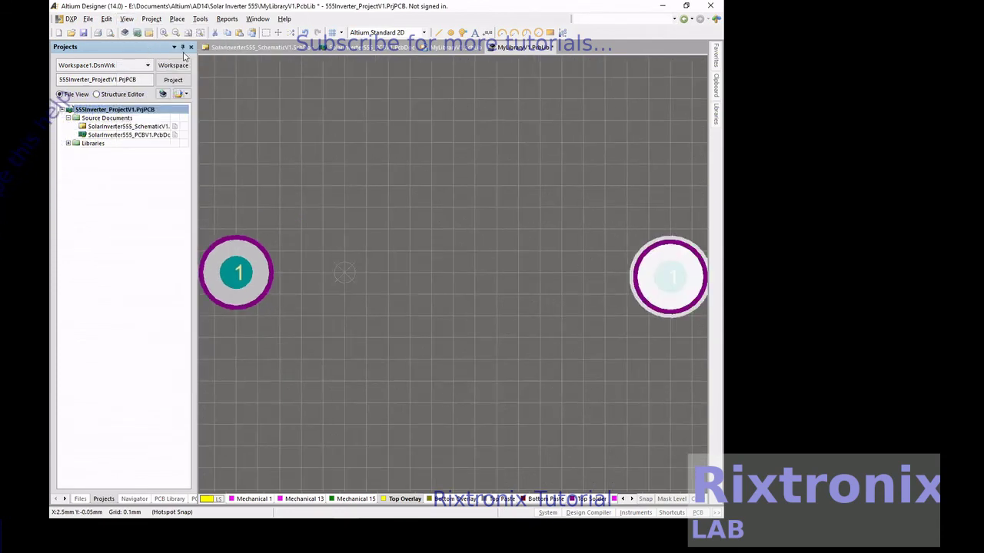
double_click(683, 291)
text(2)
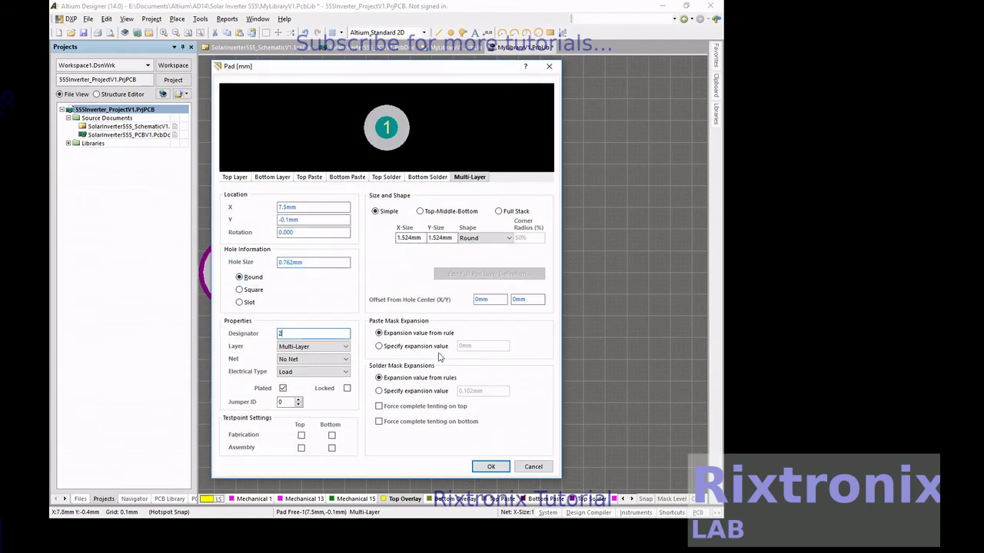
click(490, 466)
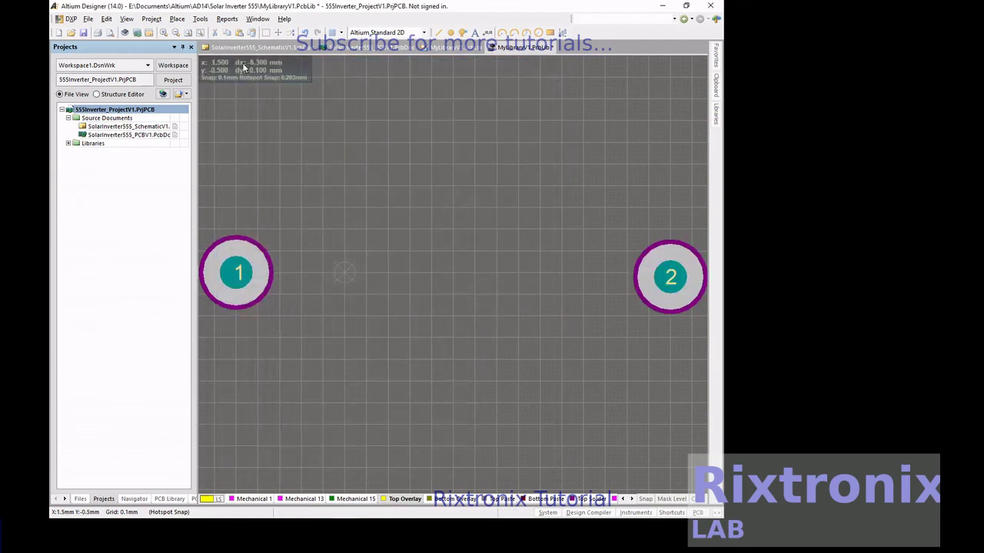
Copy pad 2 using a reference point below and left of it, and paste a duplicate about 9 mm to its right
scroll(424, 329, down, 2)
scroll(424, 329, up, 1)
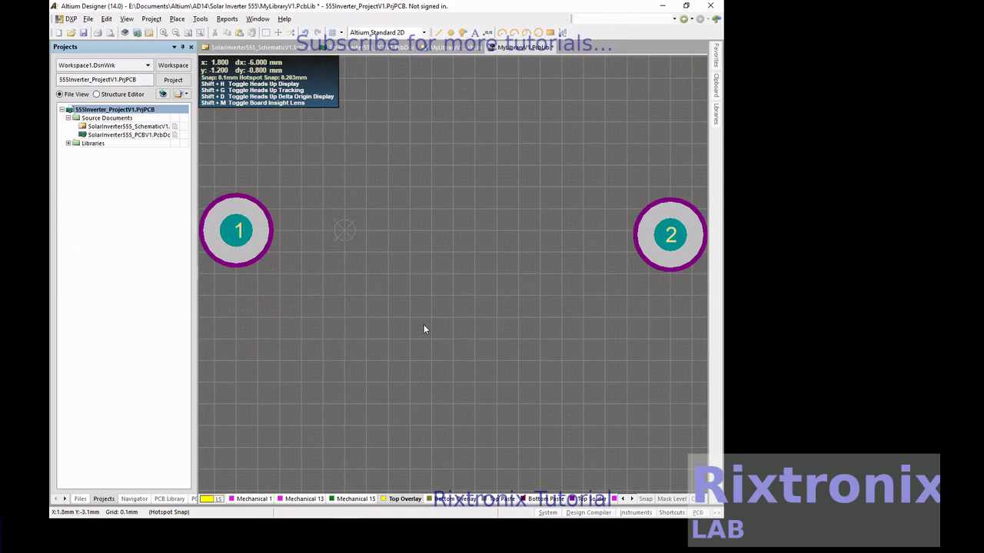
ctrl+scroll(423, 329, down, 4)
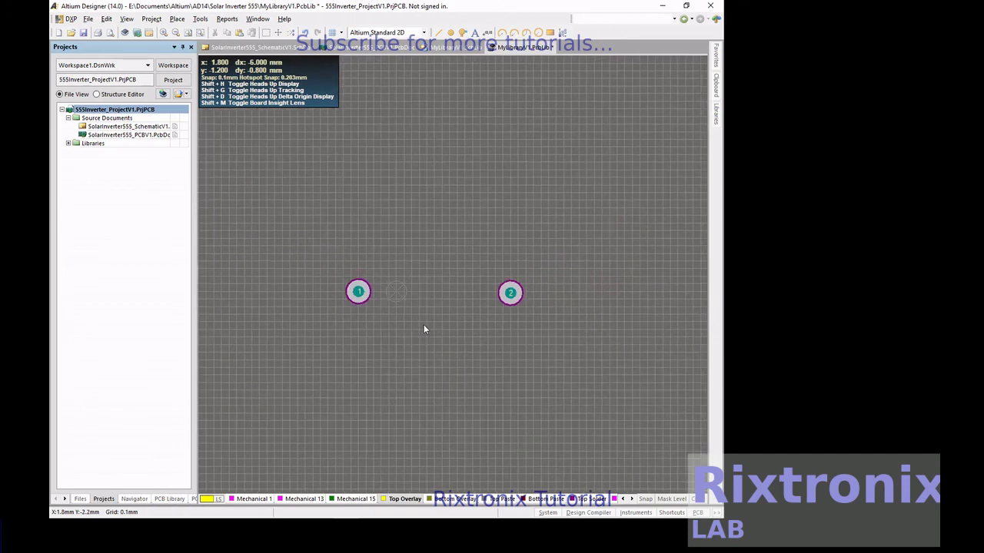
click(507, 298)
key(ctrl+c)
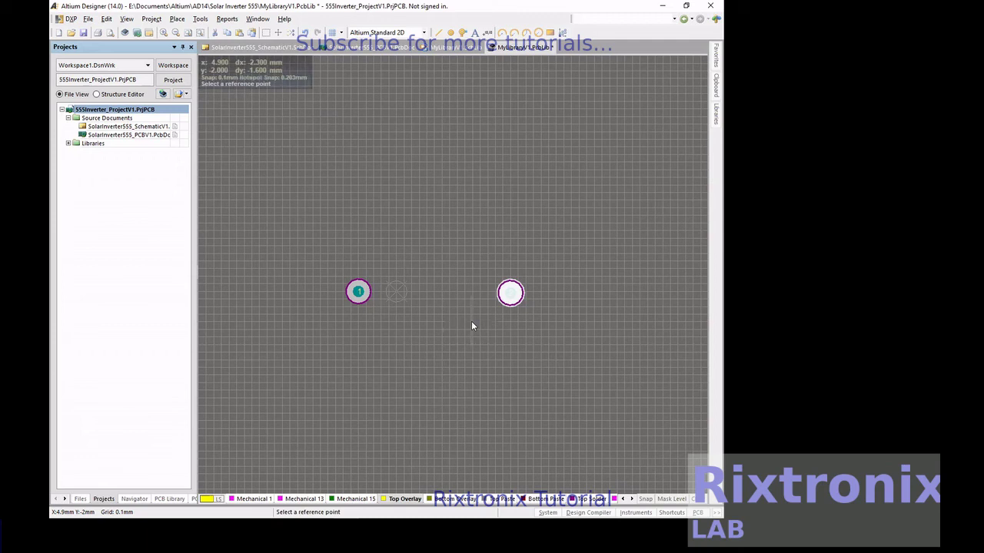
click(469, 329)
key(ctrl+v)
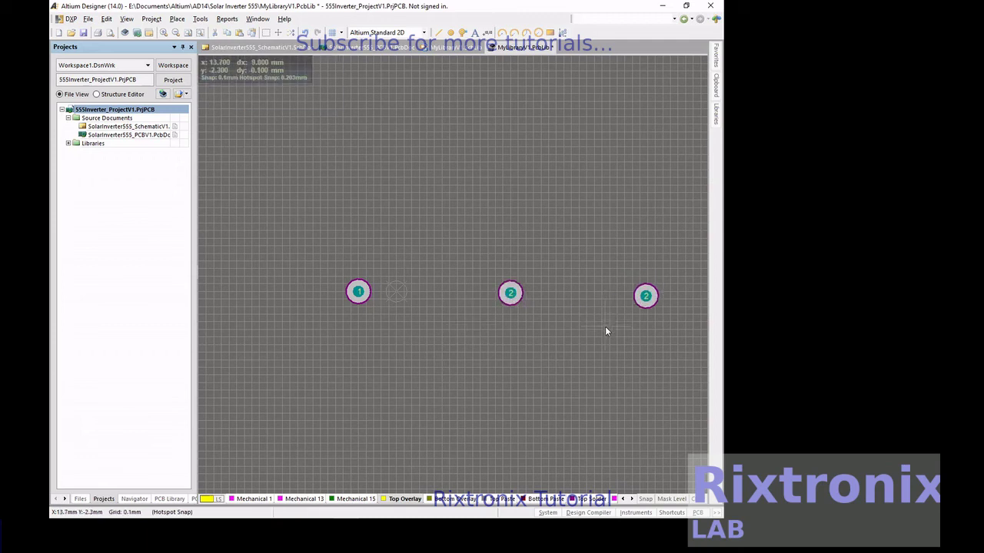
click(605, 331)
Check the location values in the properties of pad 1 and the original pad 2
double_click(358, 291)
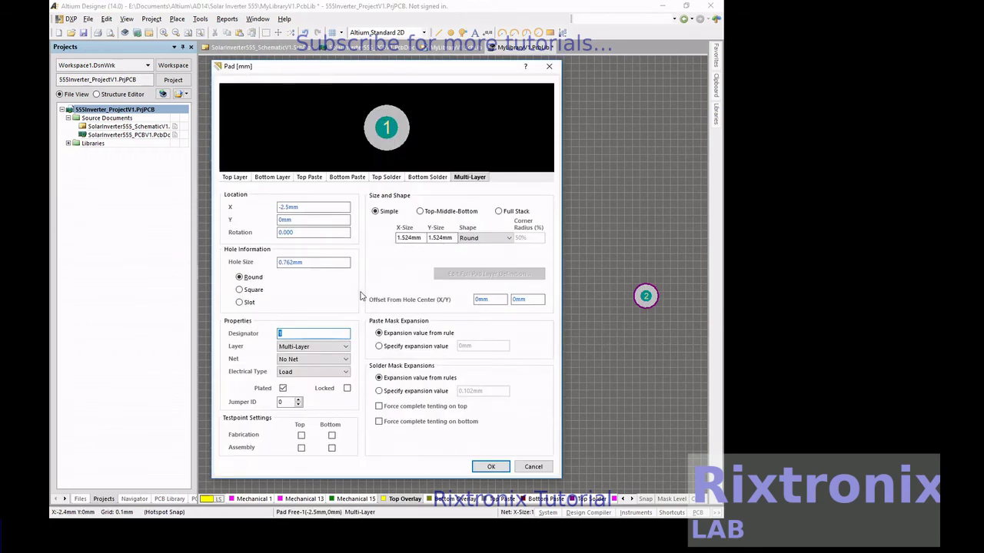
key(Escape)
double_click(511, 293)
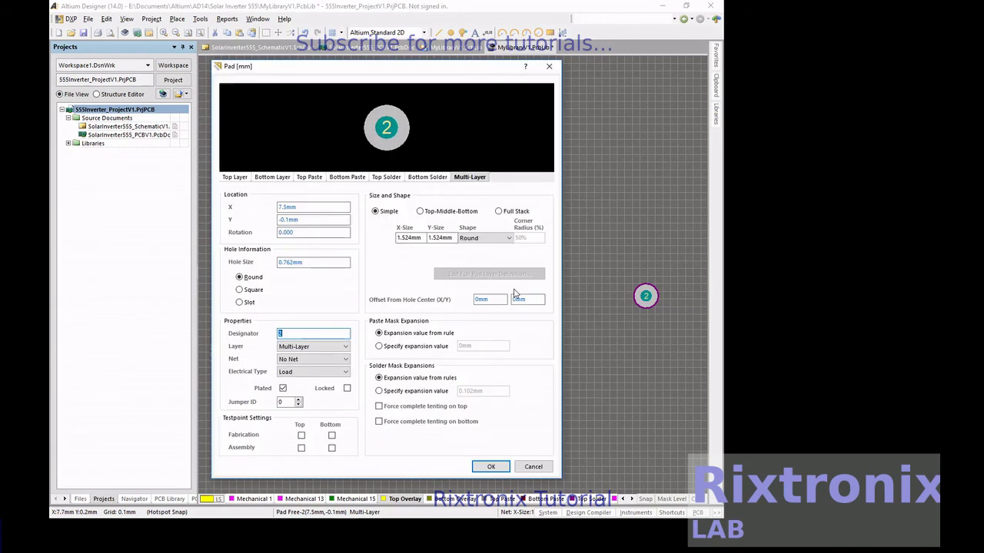
key(Escape)
key(Escape)
double_click(521, 300)
key(Return)
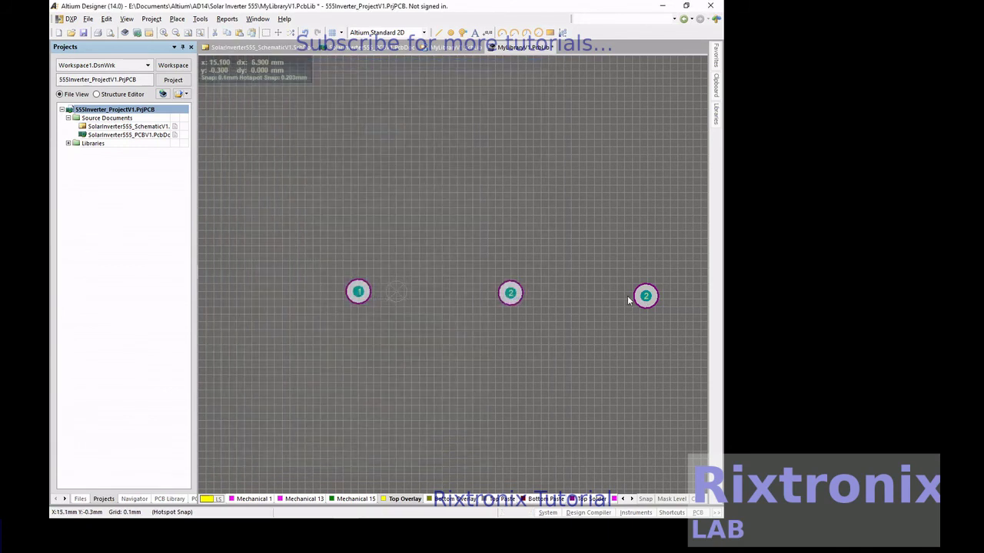
Set the location of the rightmost duplicated pad to X 17.5 mm and Y 0
key(Tab)
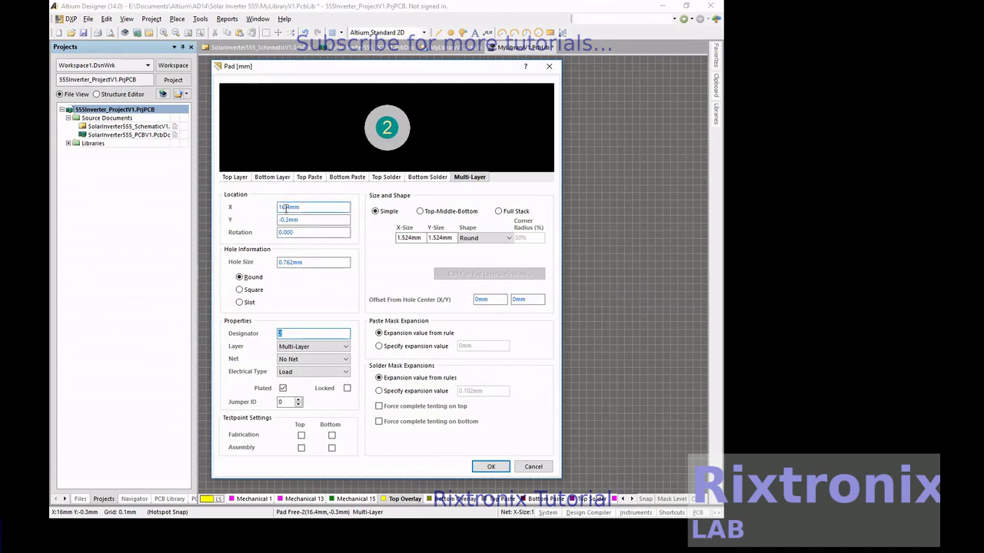
key(Left)
key(Tab)
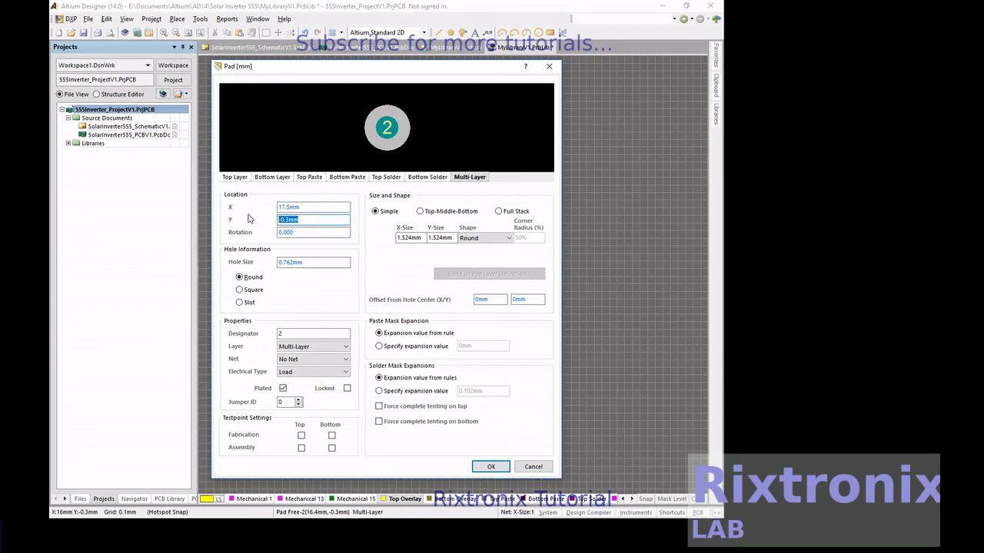
text(0)
key(Tab)
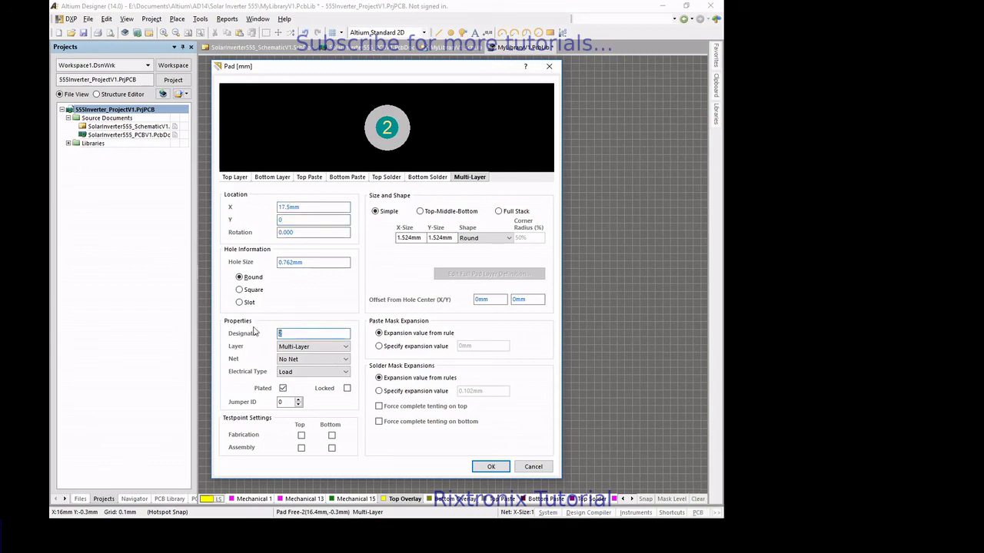